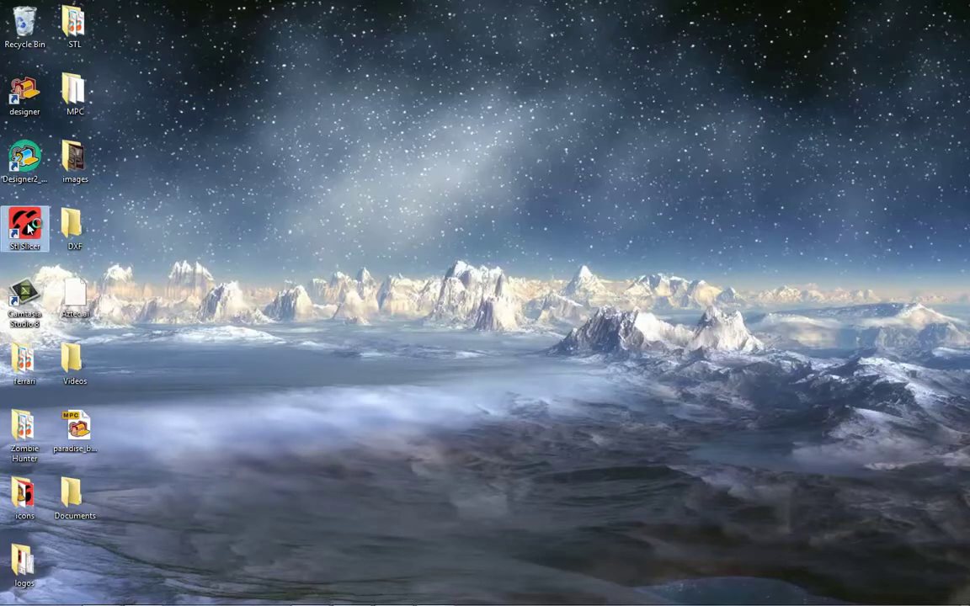
Launch STL Slicer from its desktop shortcut to reach the empty workspace.
double_click(26, 226)
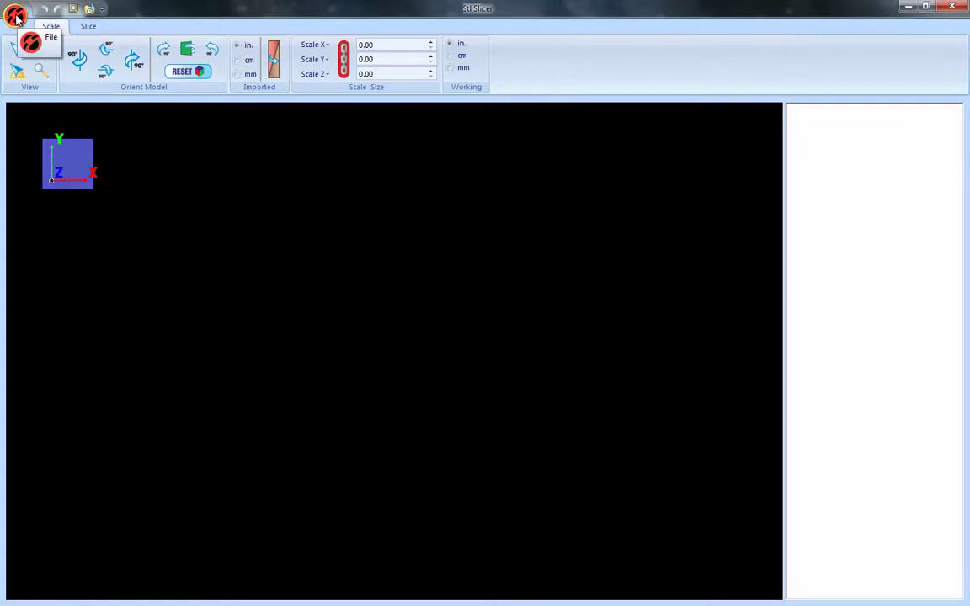
Load the ZombieHunterHead STL file, which appears at 96.22 × 128.24 × 145.00.
click(16, 15)
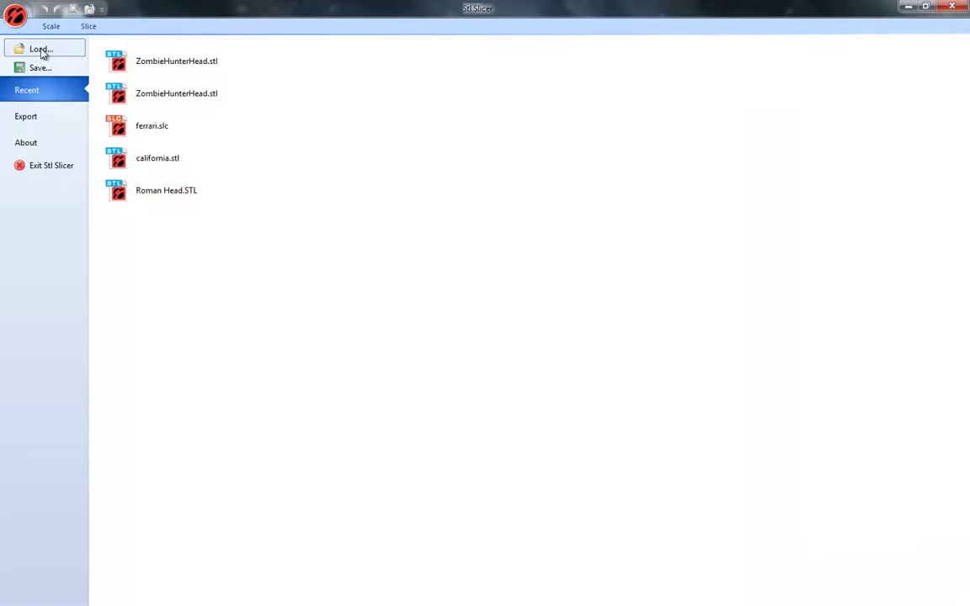
click(37, 146)
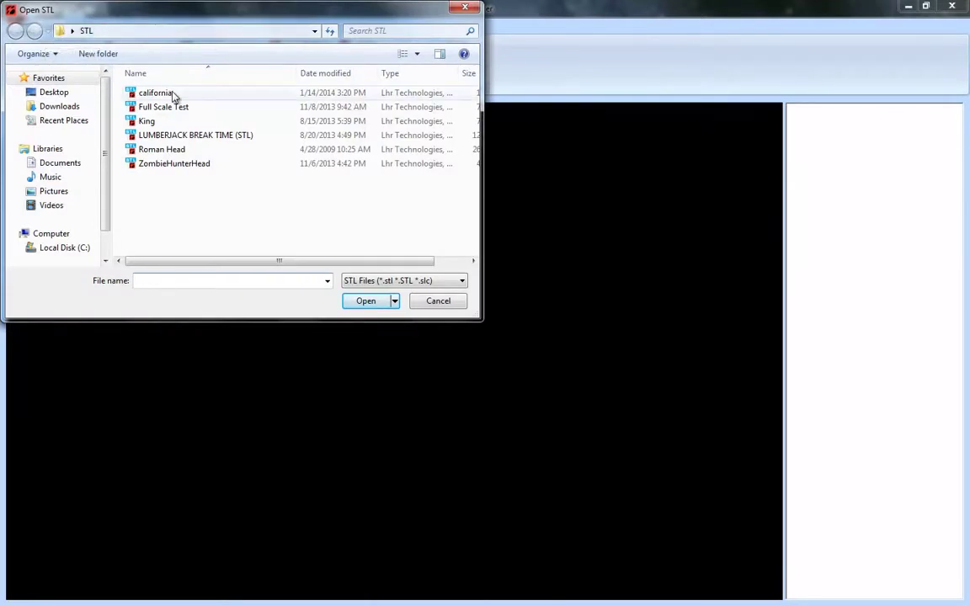
click(145, 162)
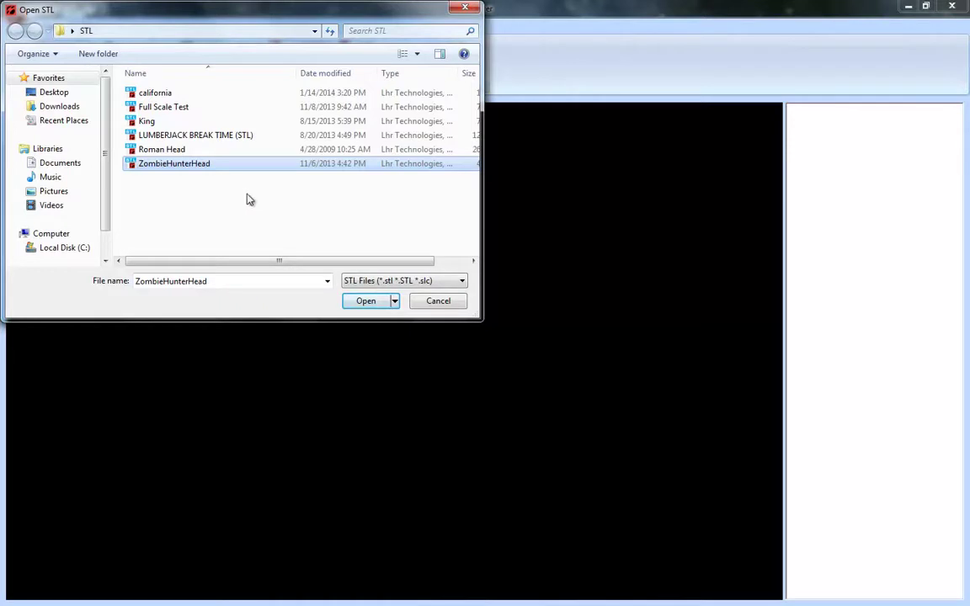
click(369, 303)
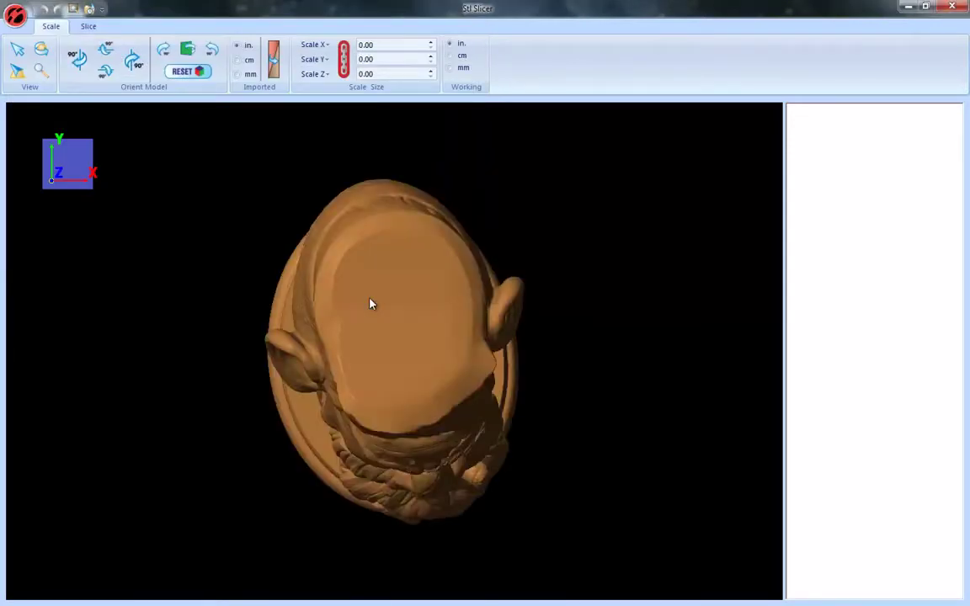
click(18, 50)
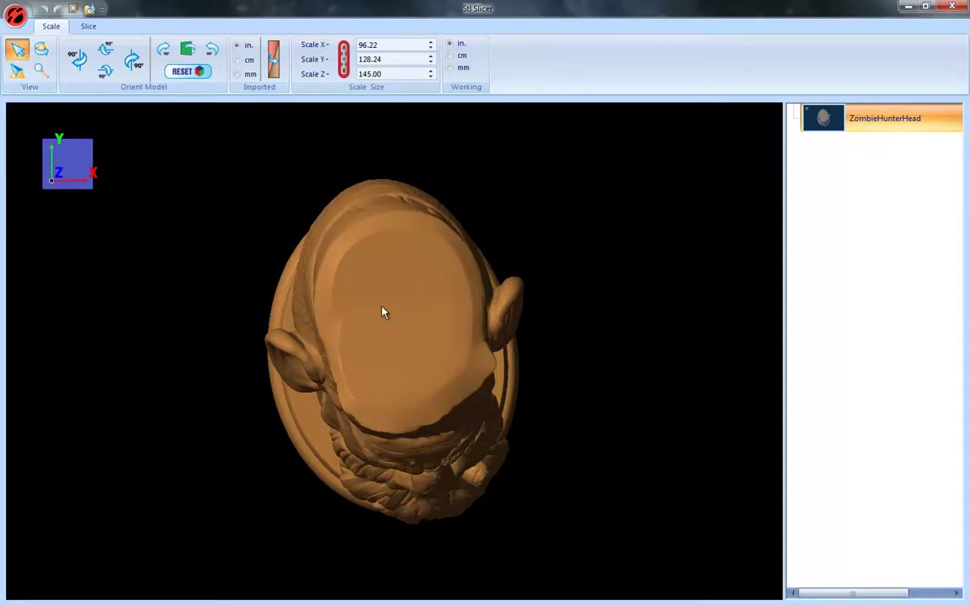
drag(56, 173, 65, 146)
click(41, 51)
drag(385, 340, 260, 193)
click(17, 70)
drag(384, 336, 408, 324)
click(41, 72)
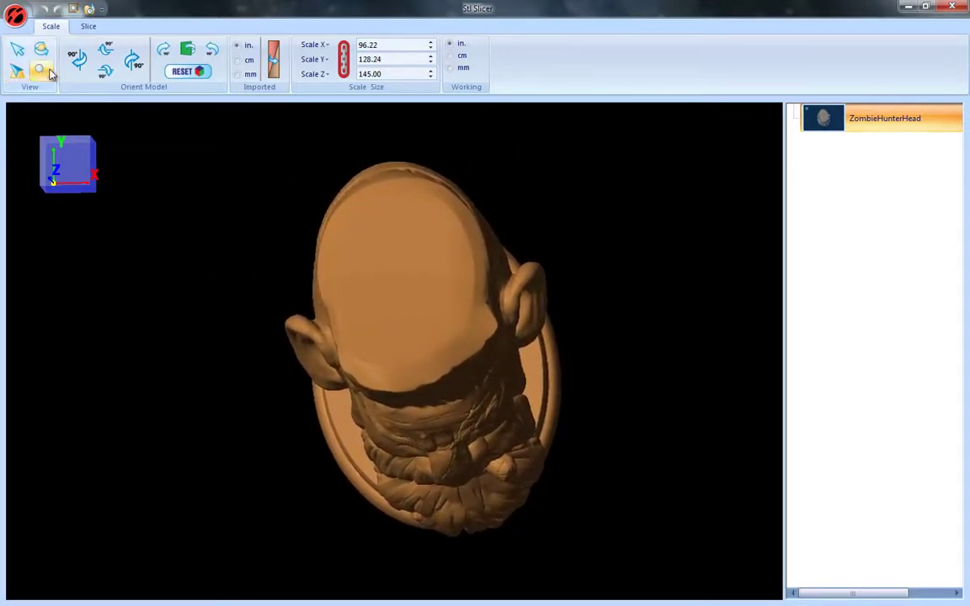
click(387, 297)
scroll(389, 297, up, 5)
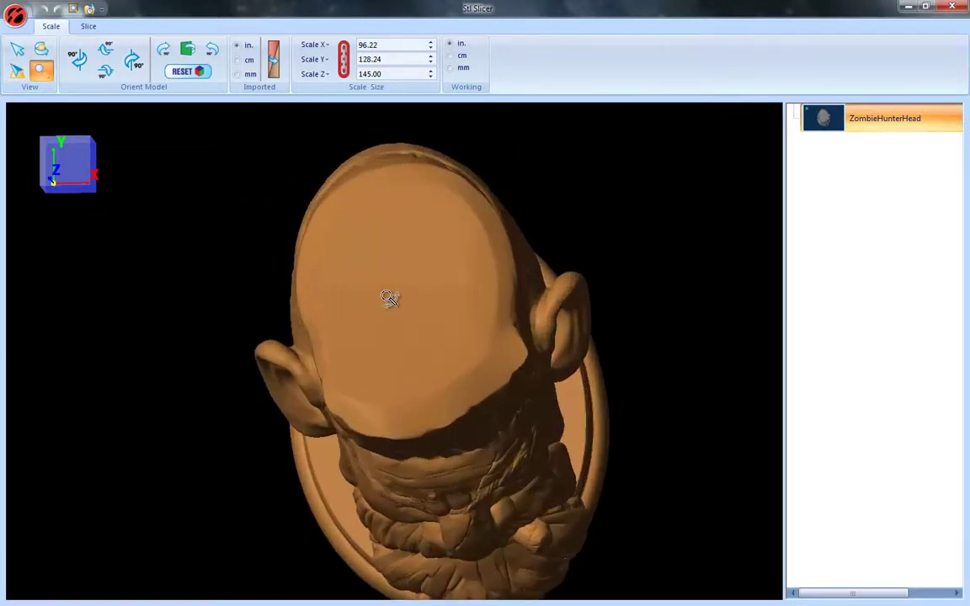
click(18, 50)
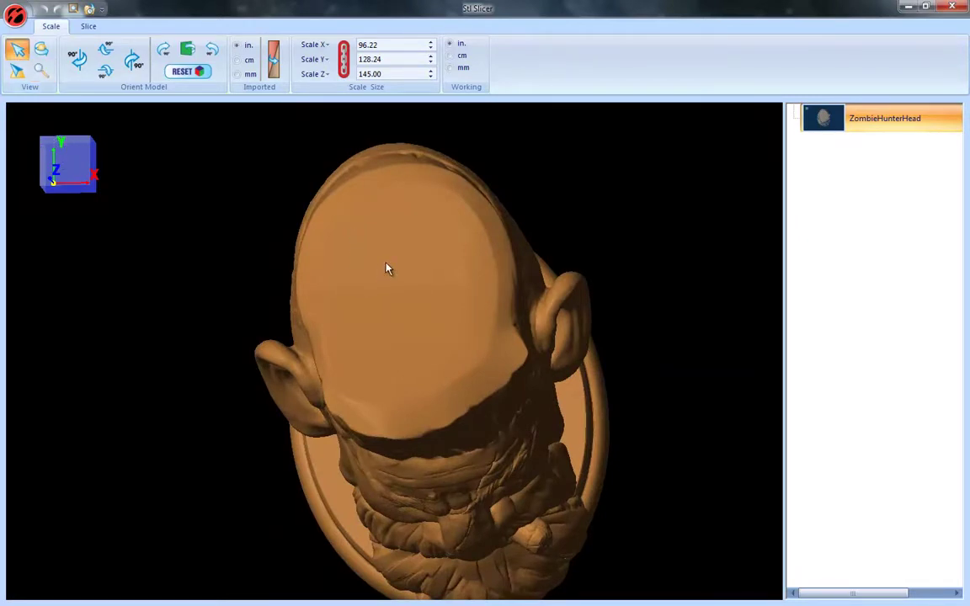
mouse_move(389, 251)
mouse_down()
mouse_move(413, 212)
mouse_move(372, 148)
mouse_move(400, 235)
mouse_up()
scroll(399, 235, down, 3)
scroll(405, 236, up, 3)
scroll(403, 234, down, 3)
scroll(402, 236, up, 3)
scroll(417, 349, down, 5)
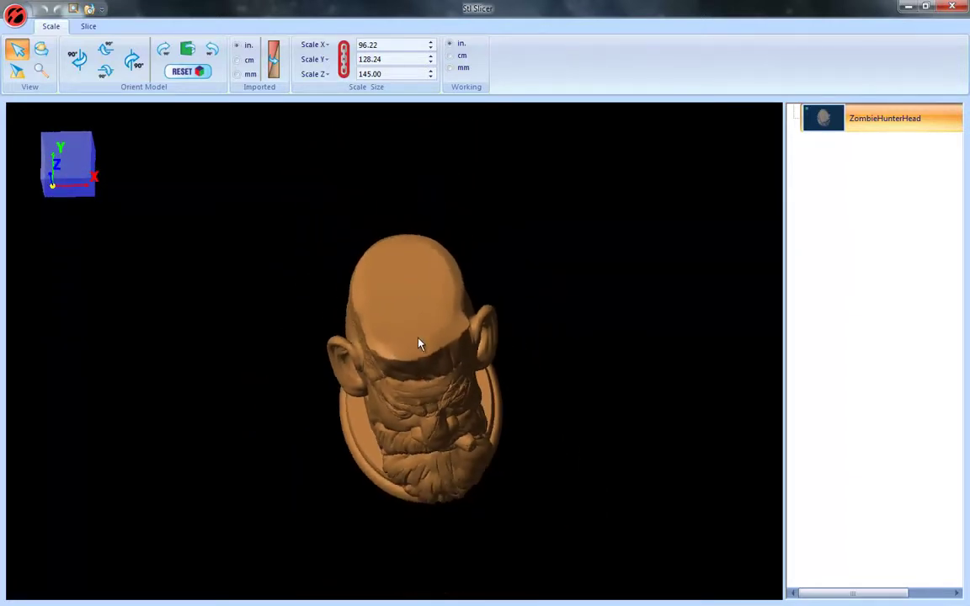
scroll(418, 341, up, 3)
drag(84, 152, 70, 177)
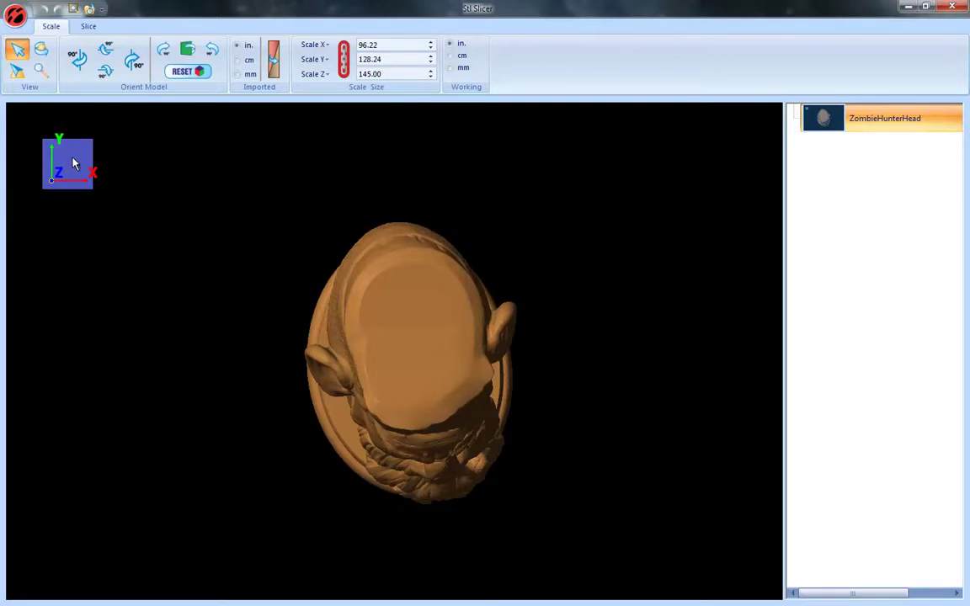
mouse_move(72, 165)
mouse_down()
mouse_move(66, 156)
mouse_move(76, 193)
mouse_move(75, 150)
mouse_move(80, 177)
mouse_up()
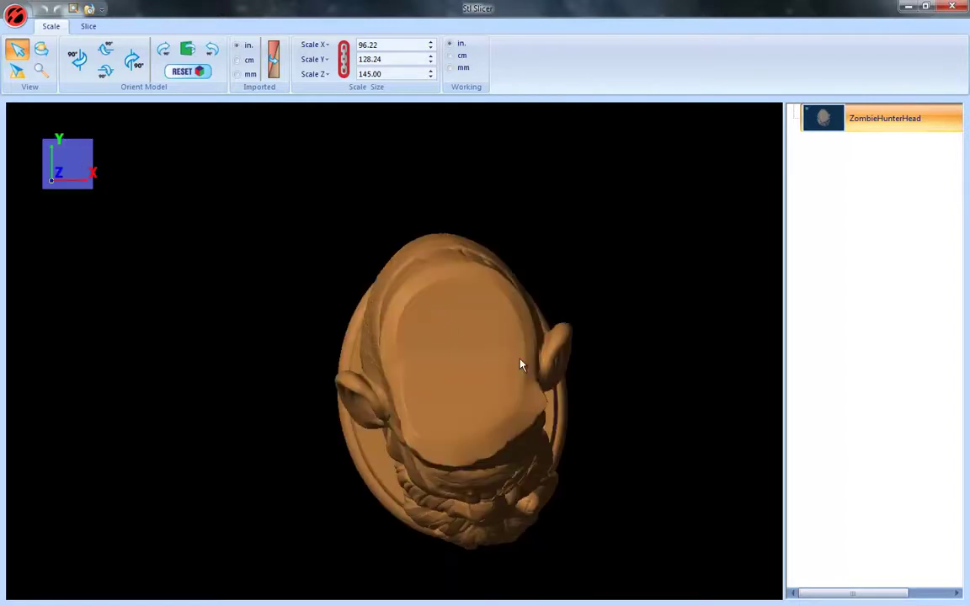
scroll(585, 431, up, 2)
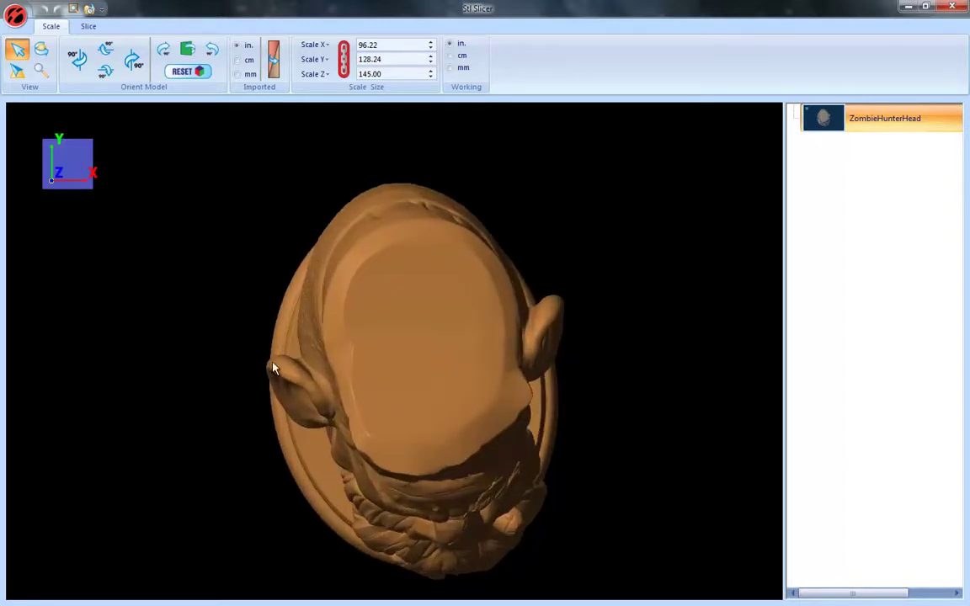
scroll(70, 165, down, 1)
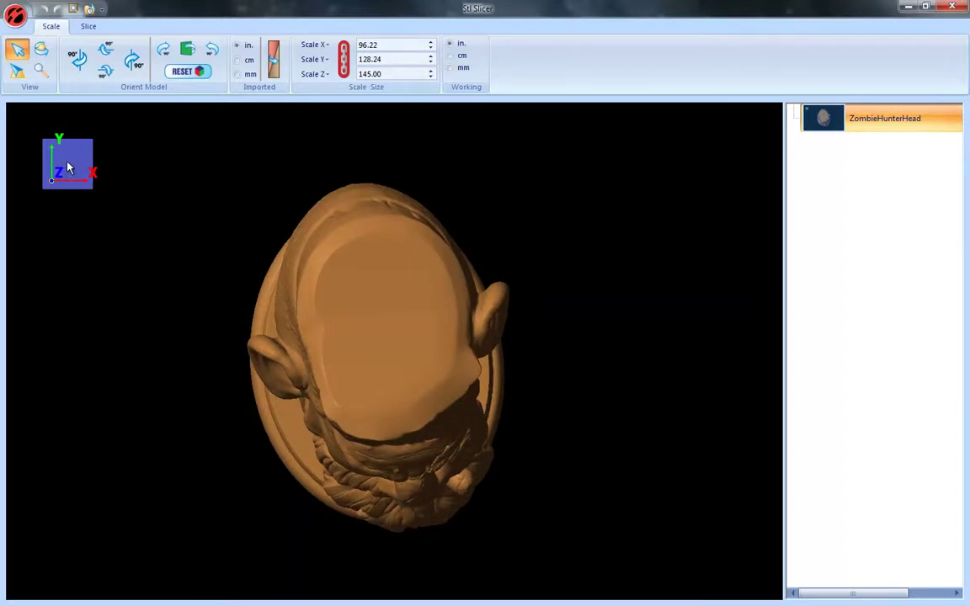
scroll(67, 165, up, 1)
scroll(68, 165, down, 1)
mouse_move(68, 165)
mouse_down()
mouse_move(61, 172)
mouse_move(56, 156)
mouse_move(79, 160)
mouse_up()
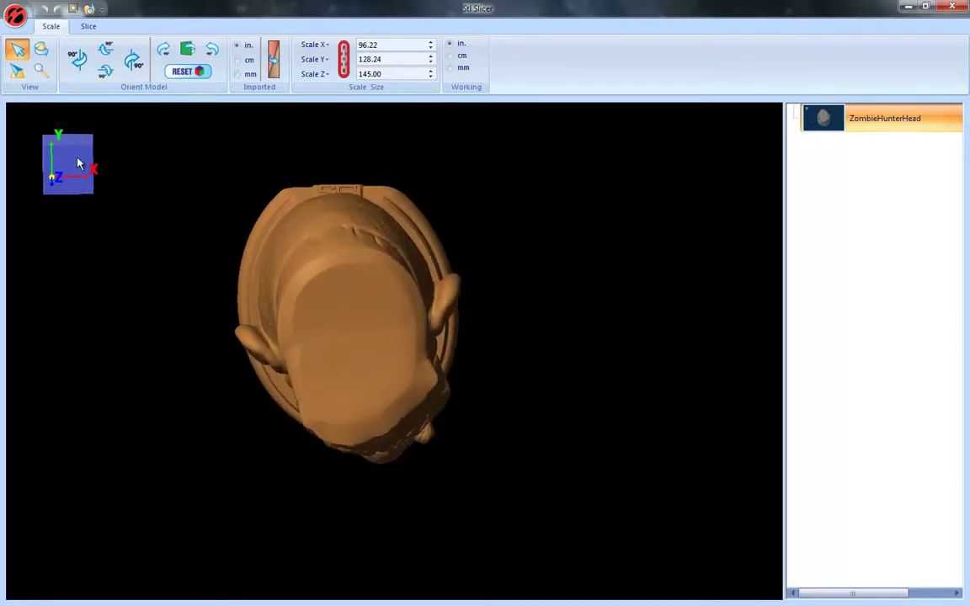
Try the 90° rotate and front-view buttons to turn the head through several orientations.
click(106, 51)
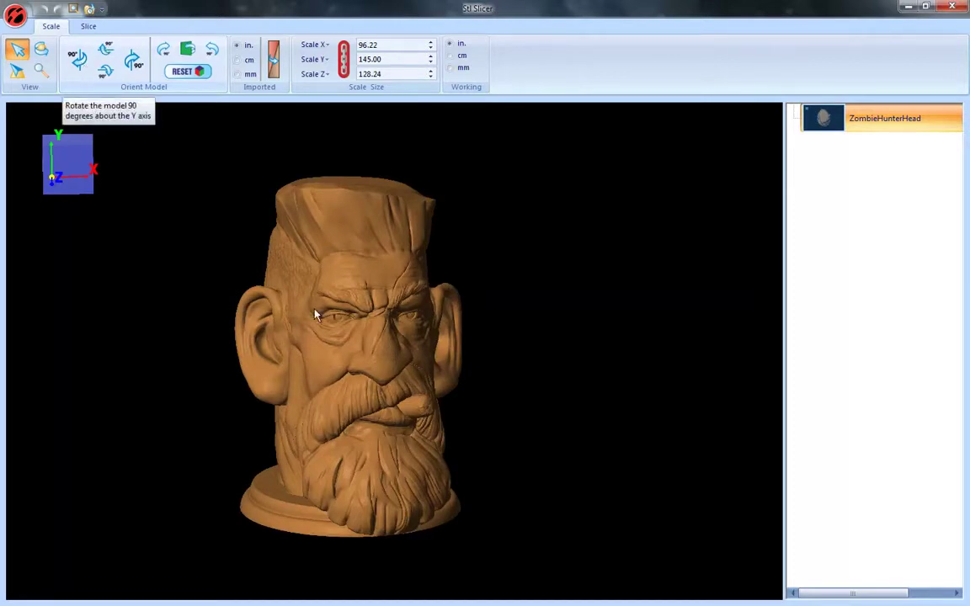
scroll(369, 374, up, 2)
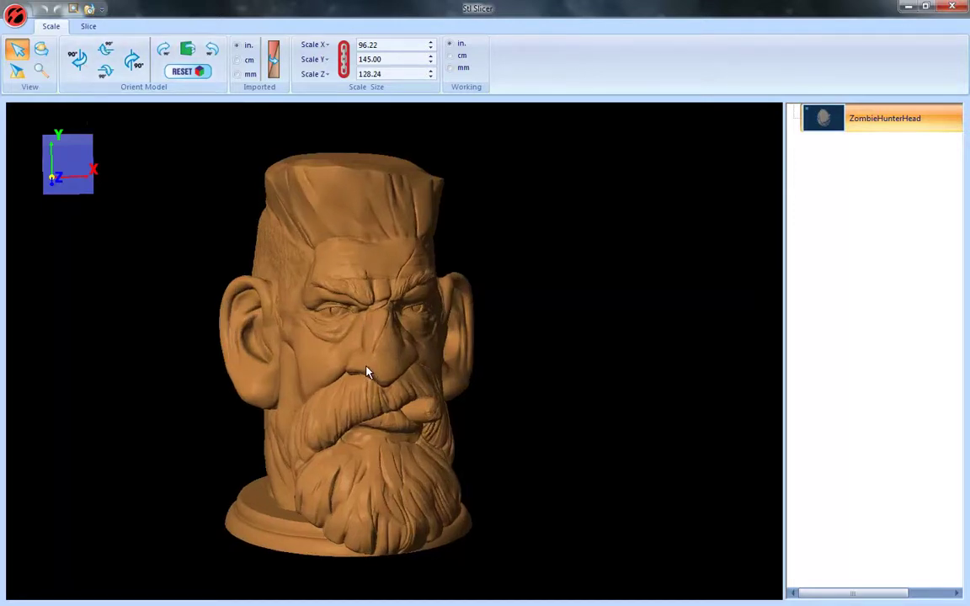
click(65, 171)
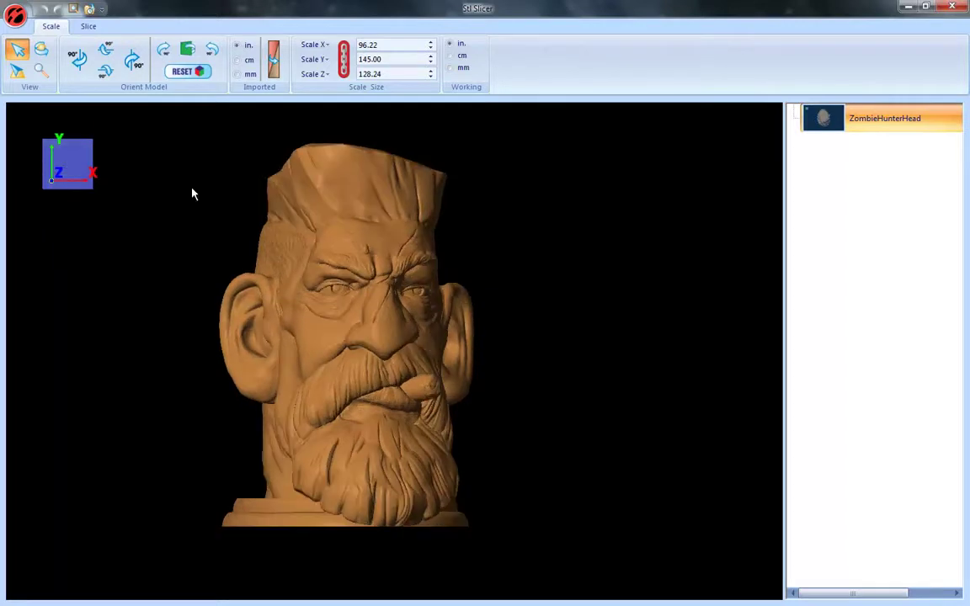
click(106, 51)
click(101, 69)
click(77, 55)
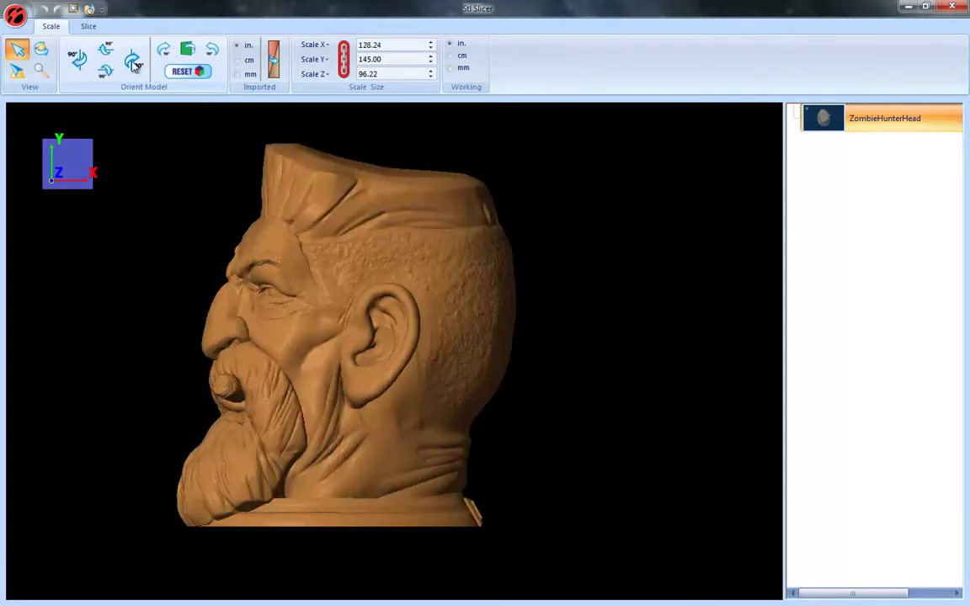
click(133, 64)
click(84, 54)
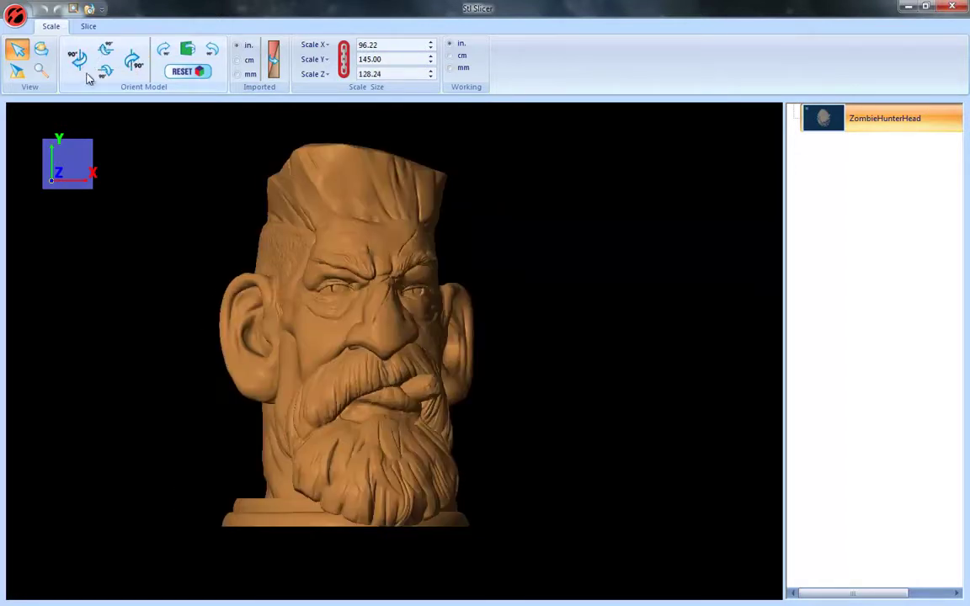
click(160, 53)
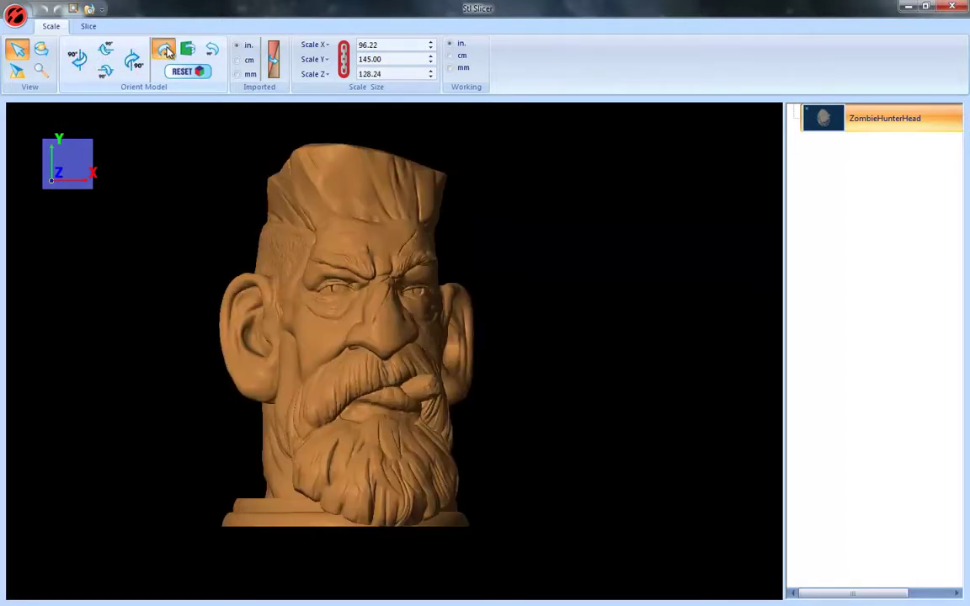
Flip, reset and rotate the head until it stands upright facing front.
click(161, 50)
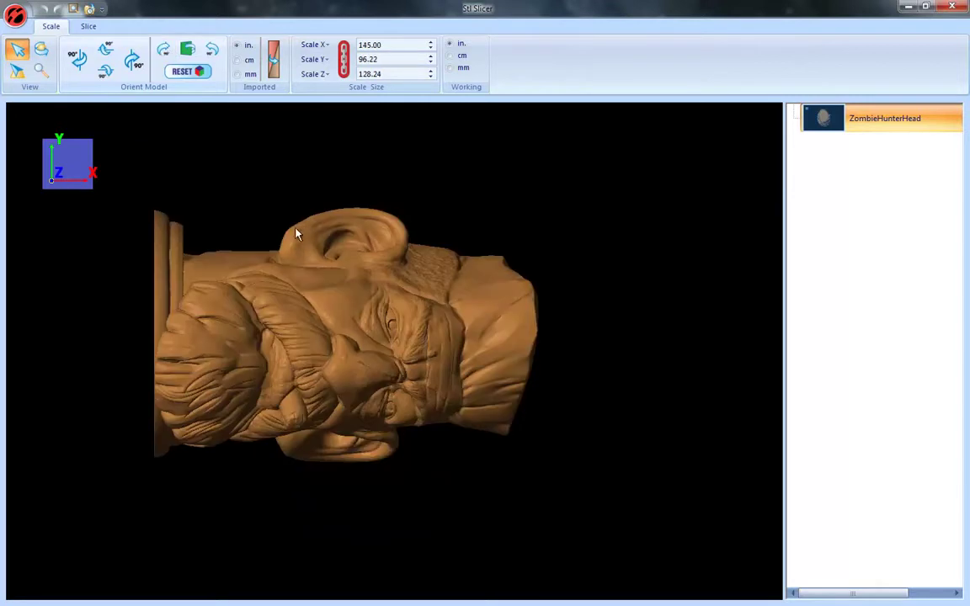
click(188, 47)
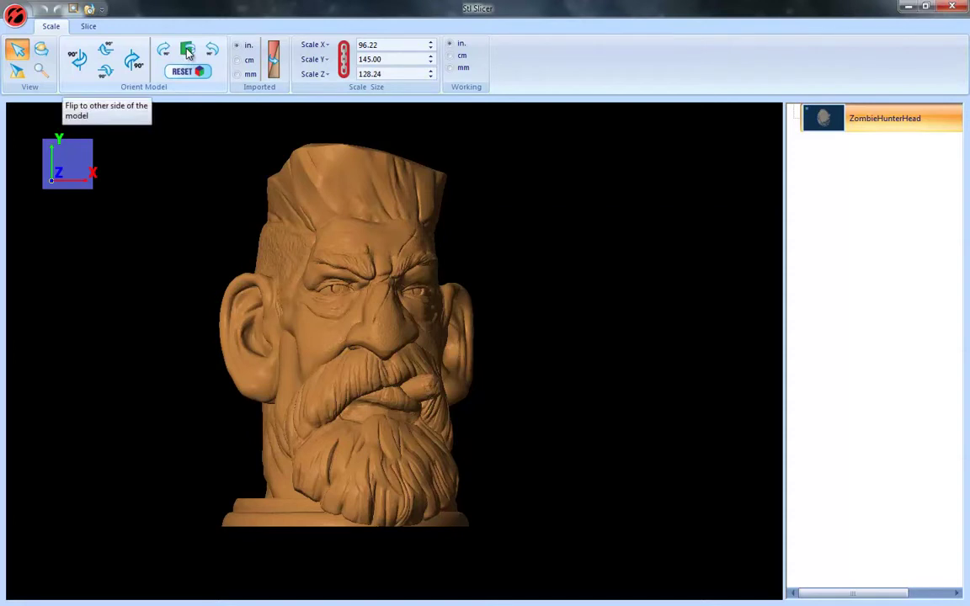
click(189, 51)
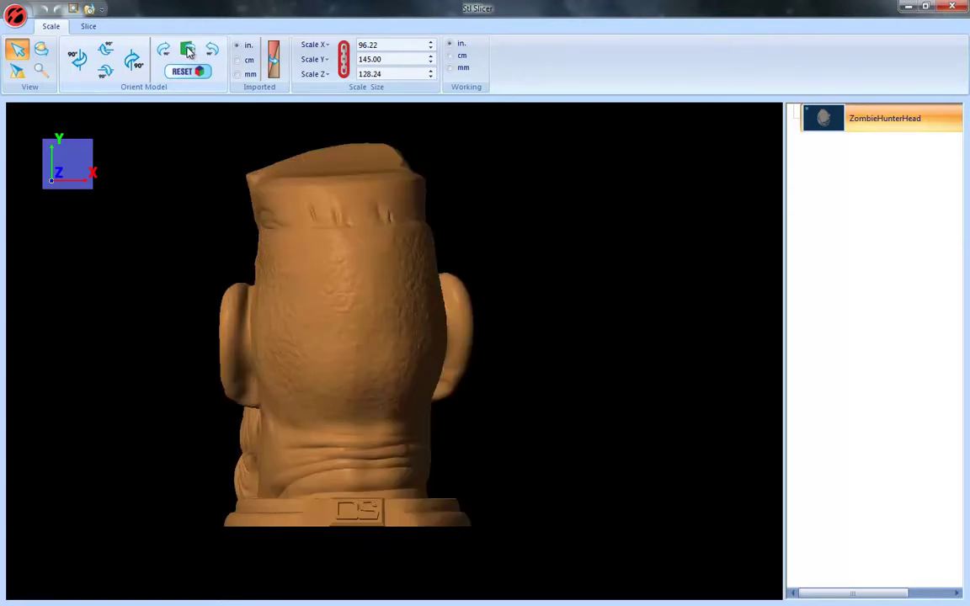
click(188, 51)
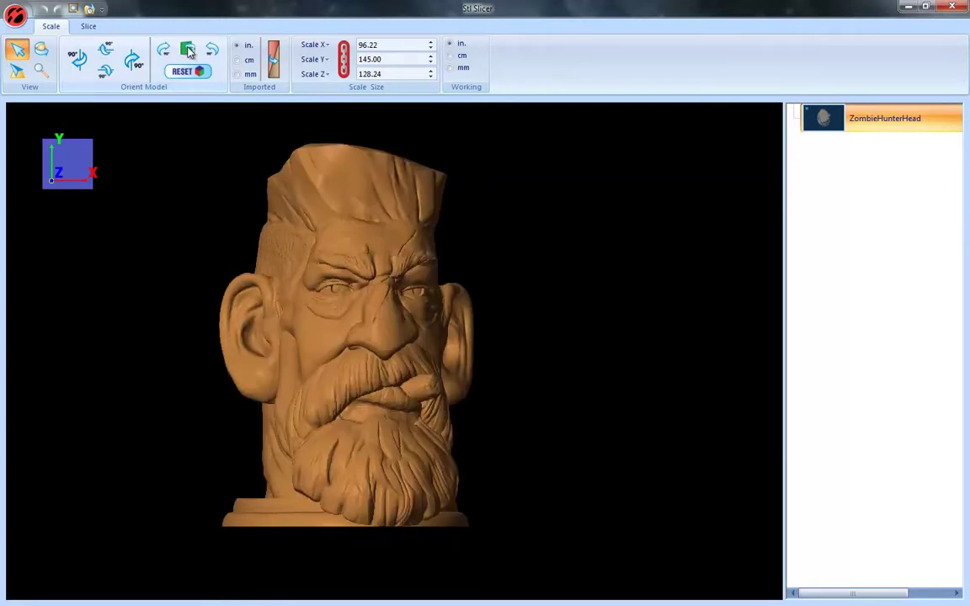
click(189, 50)
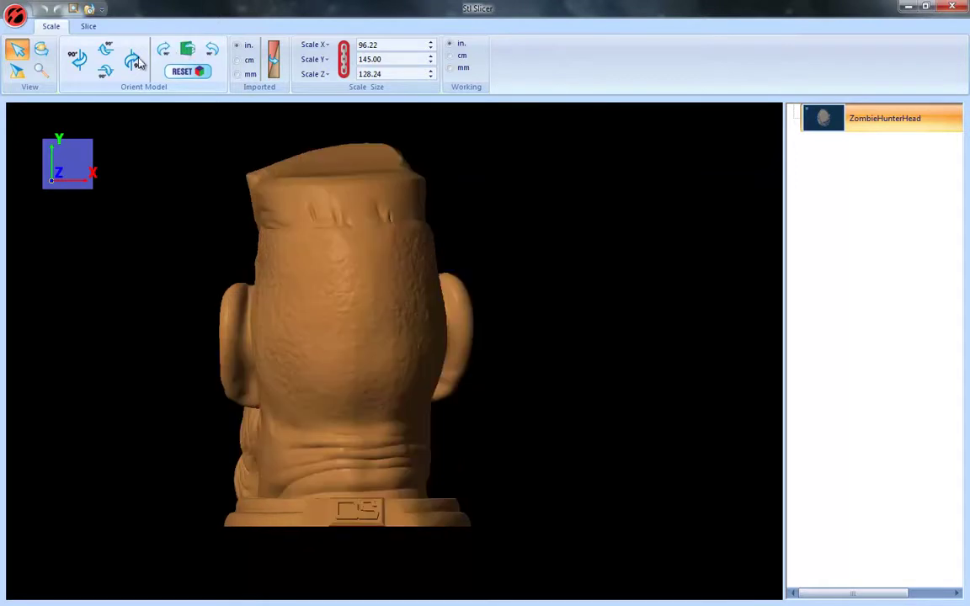
click(131, 59)
click(192, 72)
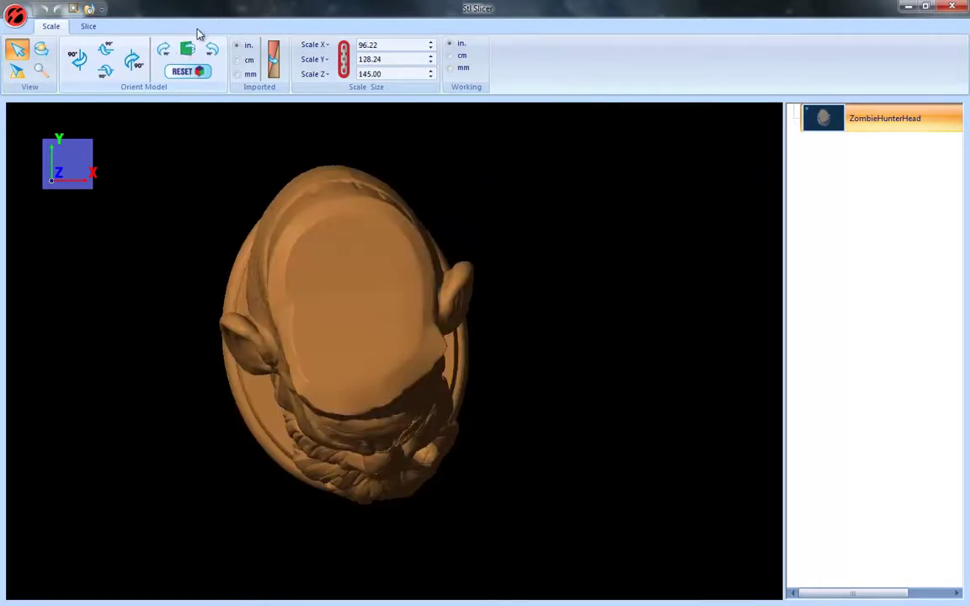
click(105, 50)
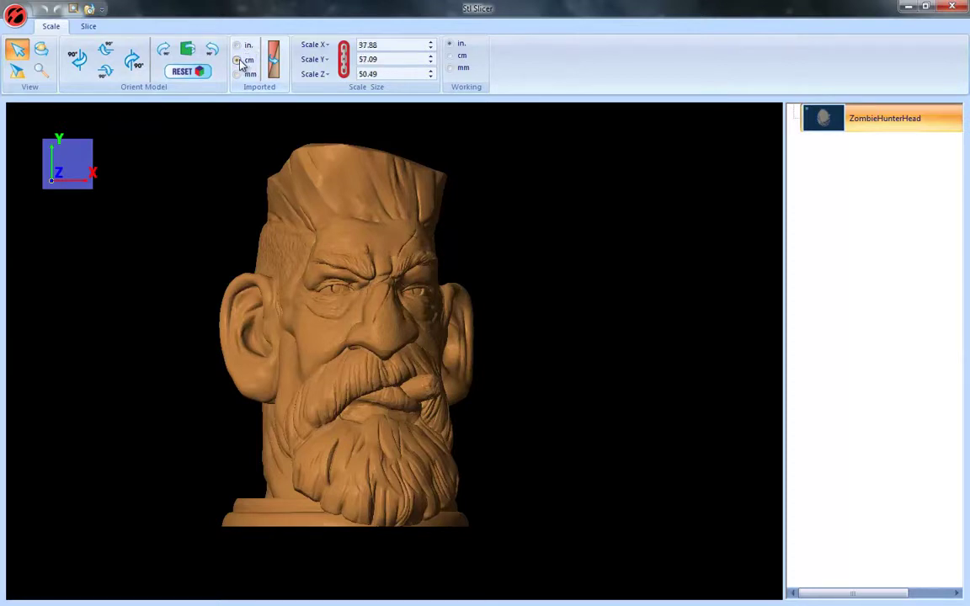
Cycle the imported units through in., cm and mm, settling on millimetres.
click(238, 74)
click(238, 46)
click(239, 60)
click(239, 75)
click(242, 47)
click(239, 59)
click(239, 74)
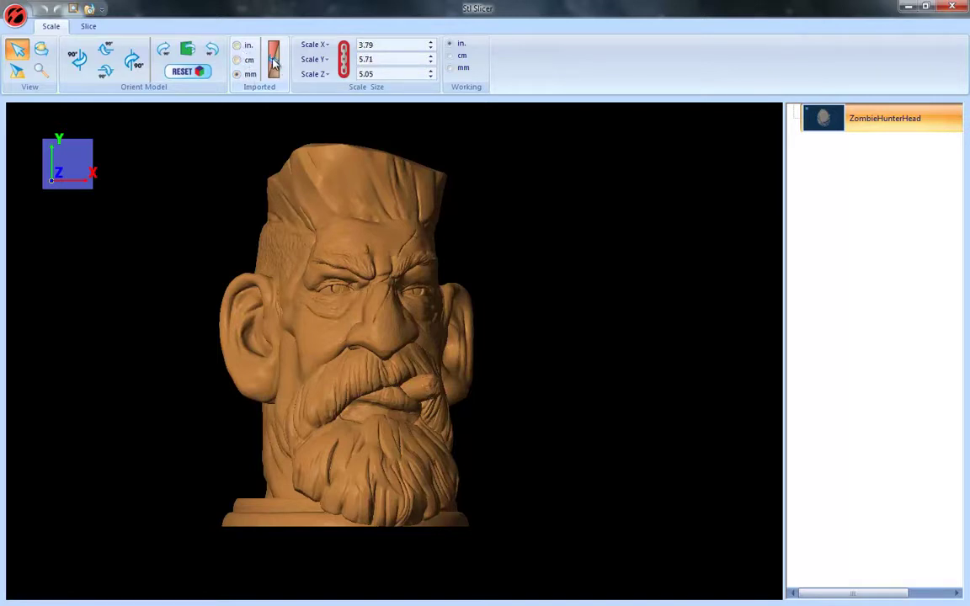
Toggle Invert Normals on and back off, inspecting the head from several angles.
click(274, 61)
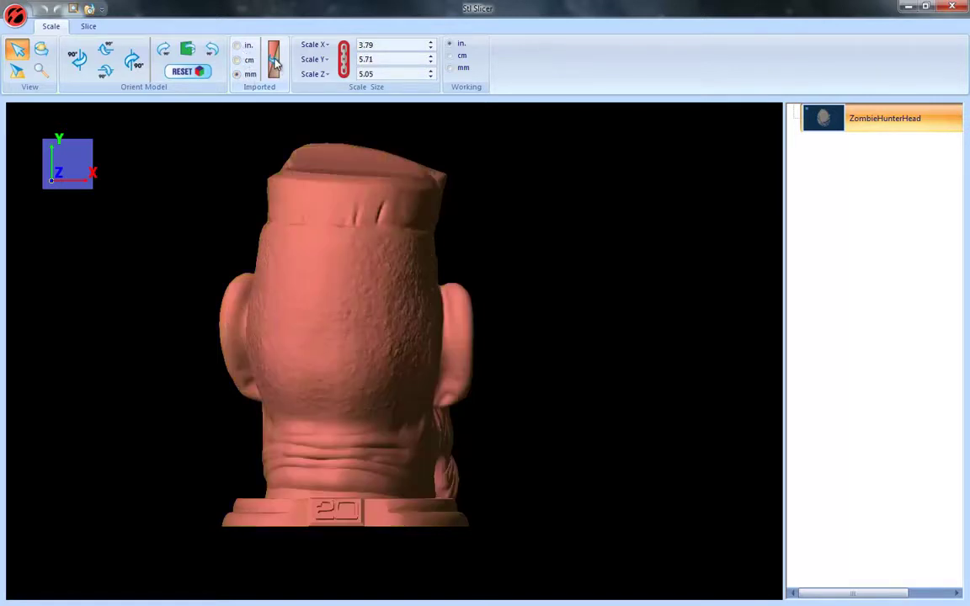
drag(415, 318, 366, 334)
drag(431, 304, 309, 342)
drag(369, 347, 394, 352)
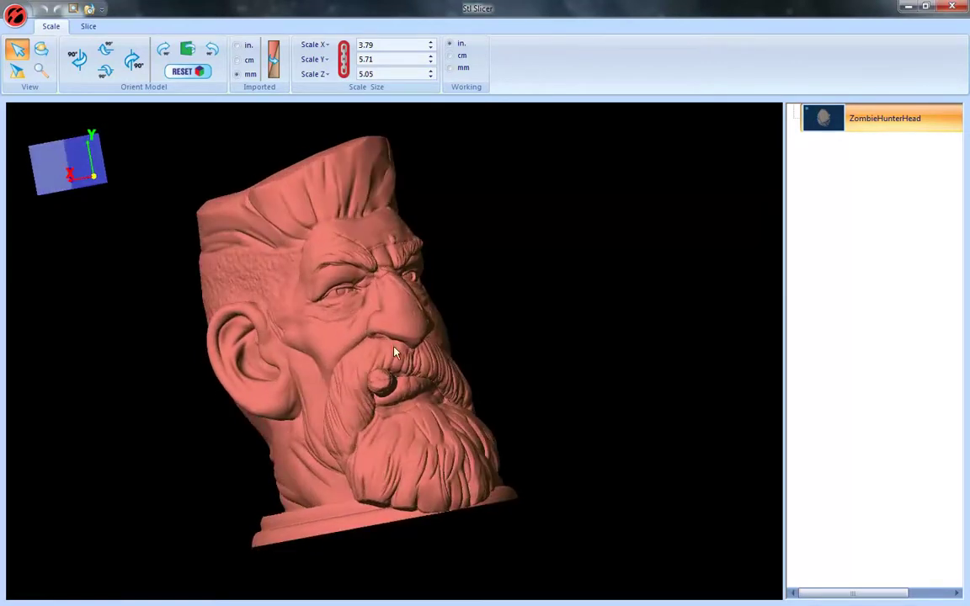
click(274, 63)
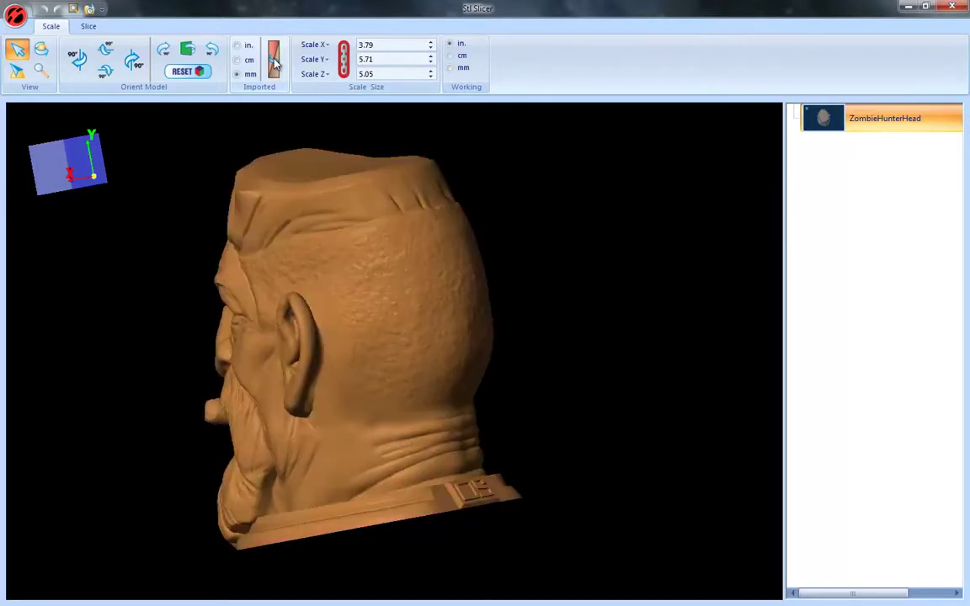
drag(274, 404, 287, 226)
drag(494, 408, 328, 290)
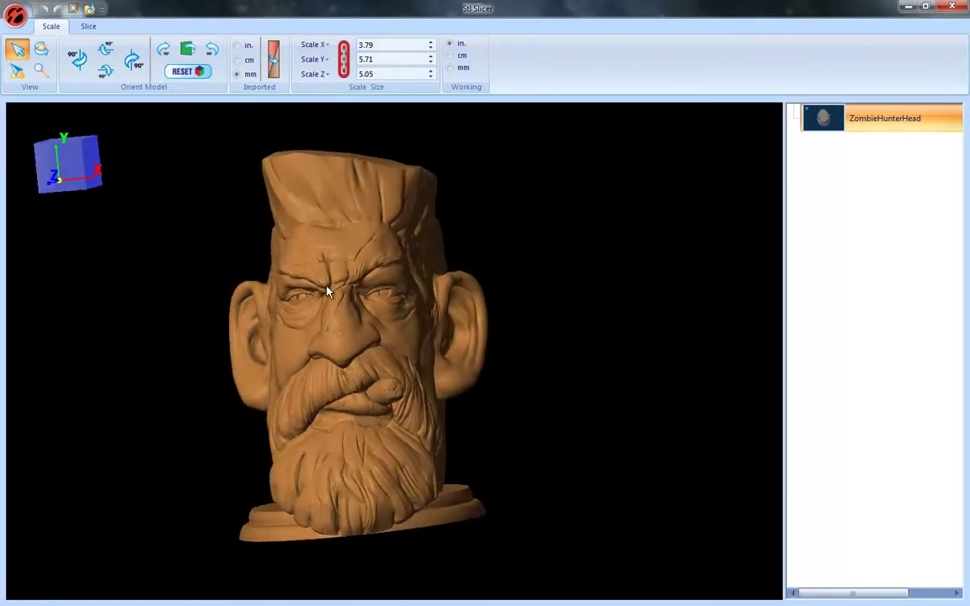
Check the Scale X presets and link the three scale axes for proportional scaling.
click(327, 46)
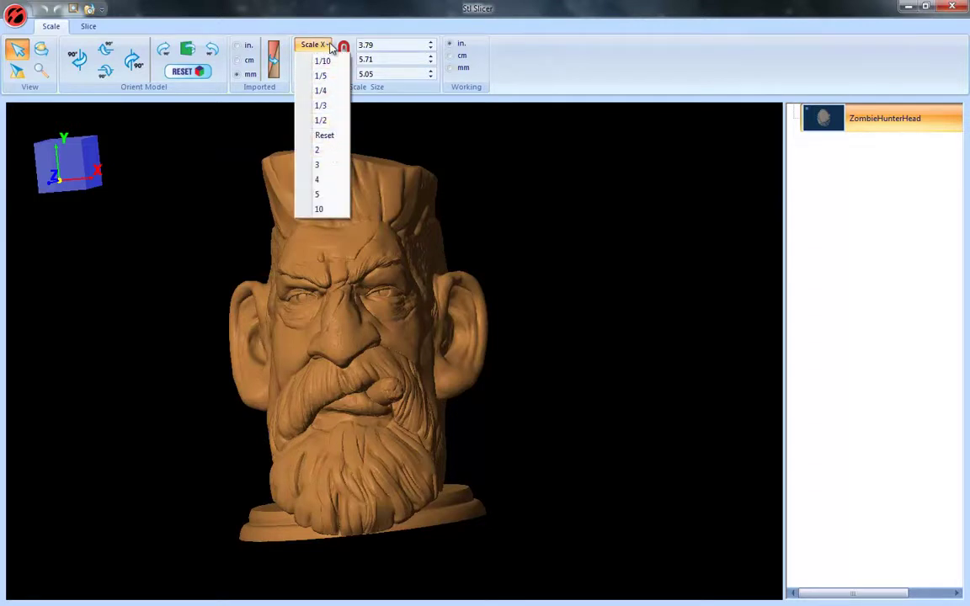
click(333, 46)
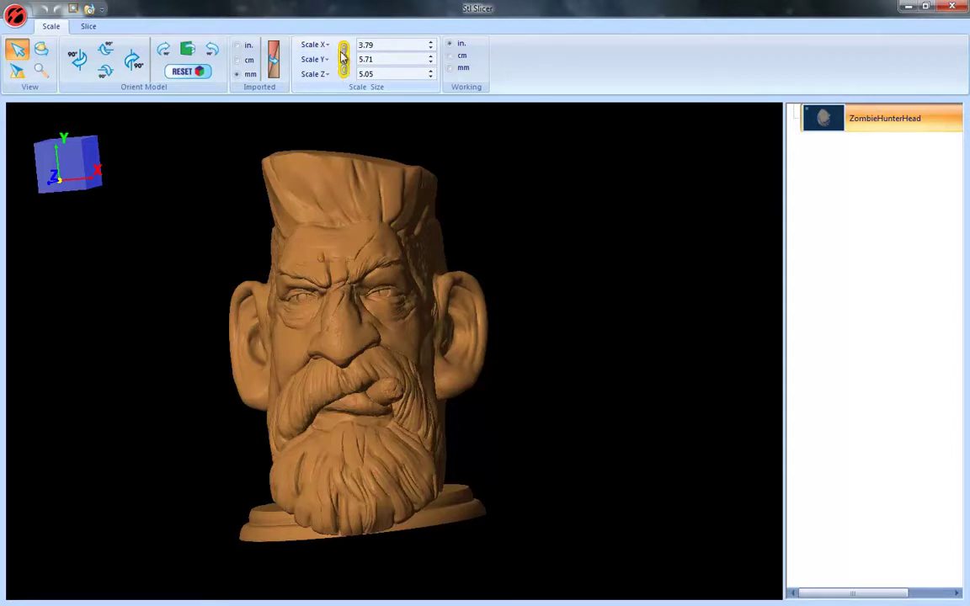
click(344, 68)
click(344, 63)
Enter 10 in Scale Y so the head measures 6.64 × 10.00 × 8.84 inches.
click(388, 59)
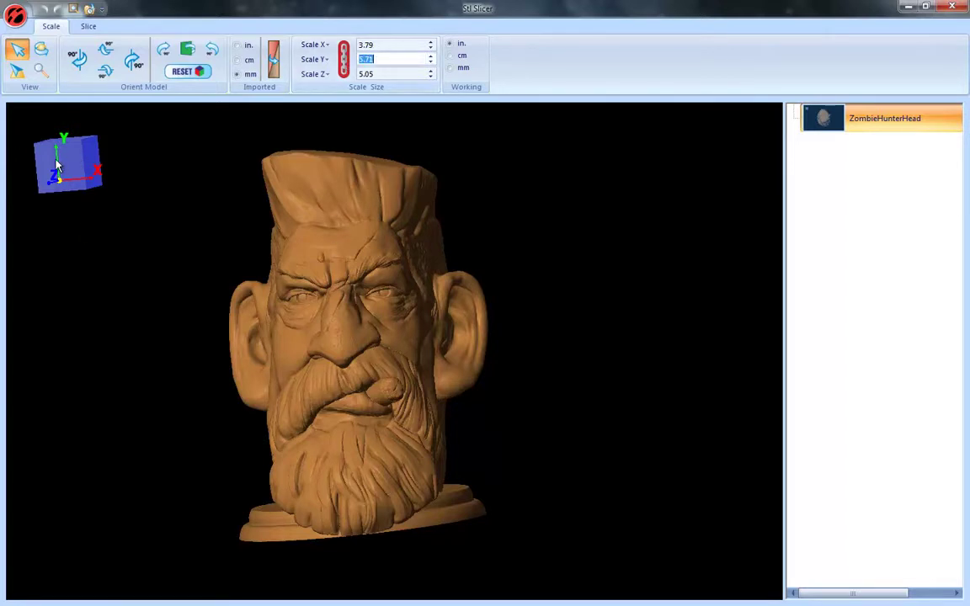
drag(57, 166, 59, 139)
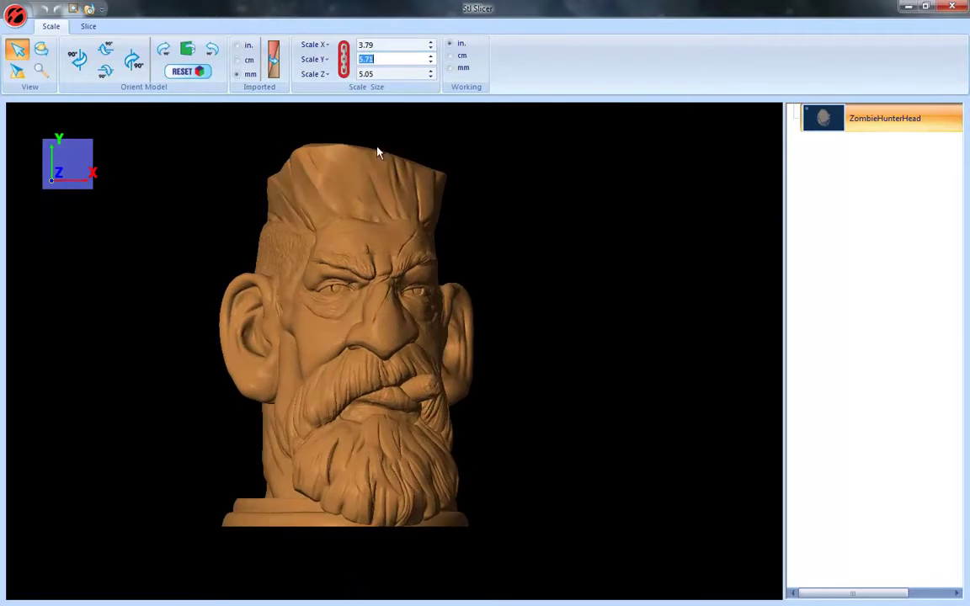
text(10)
key(Return)
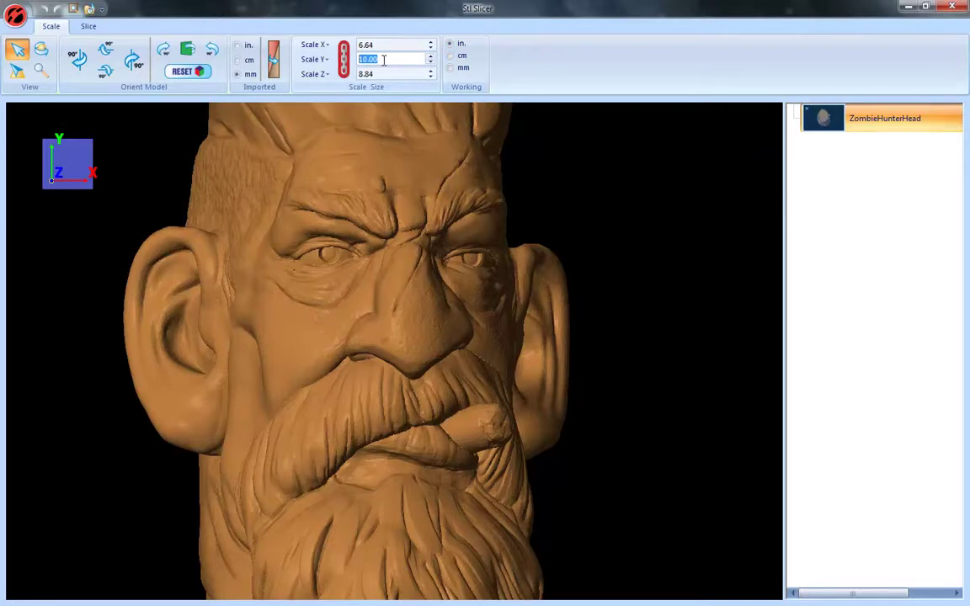
scroll(375, 352, down, 5)
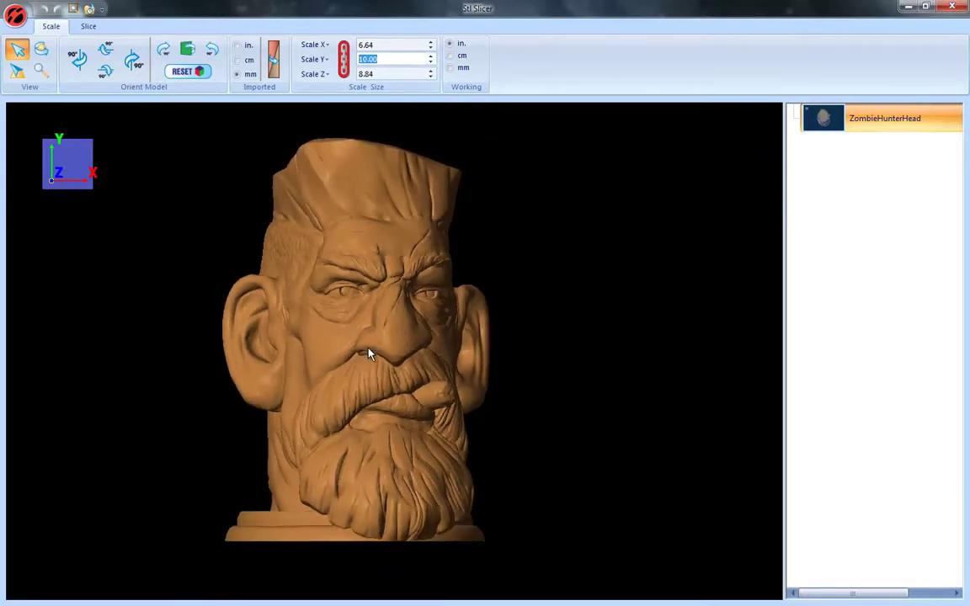
middle_drag(372, 338, 290, 299)
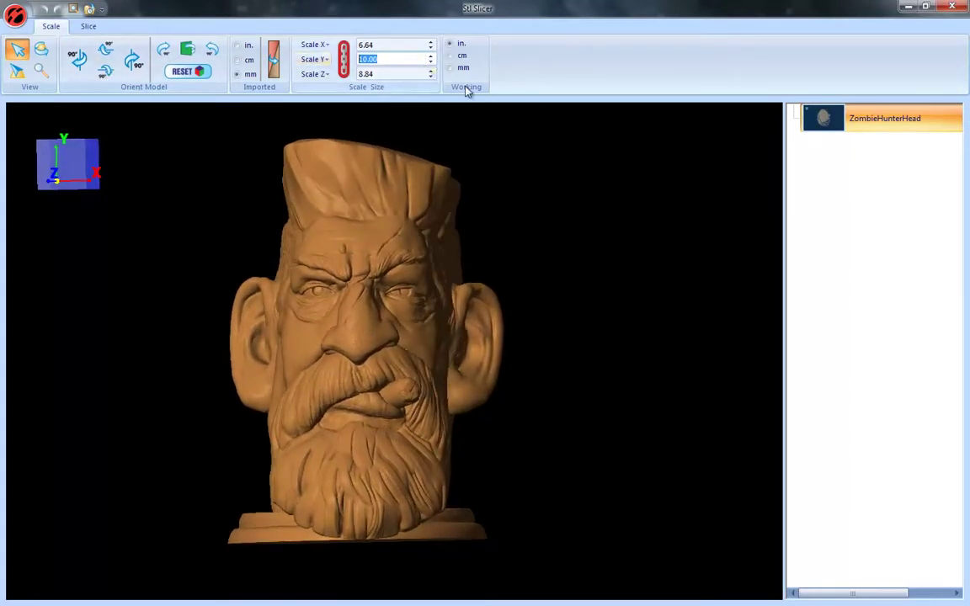
In the Slice tools, tilt the slice plane to 16° and spin it to -4°.
click(88, 27)
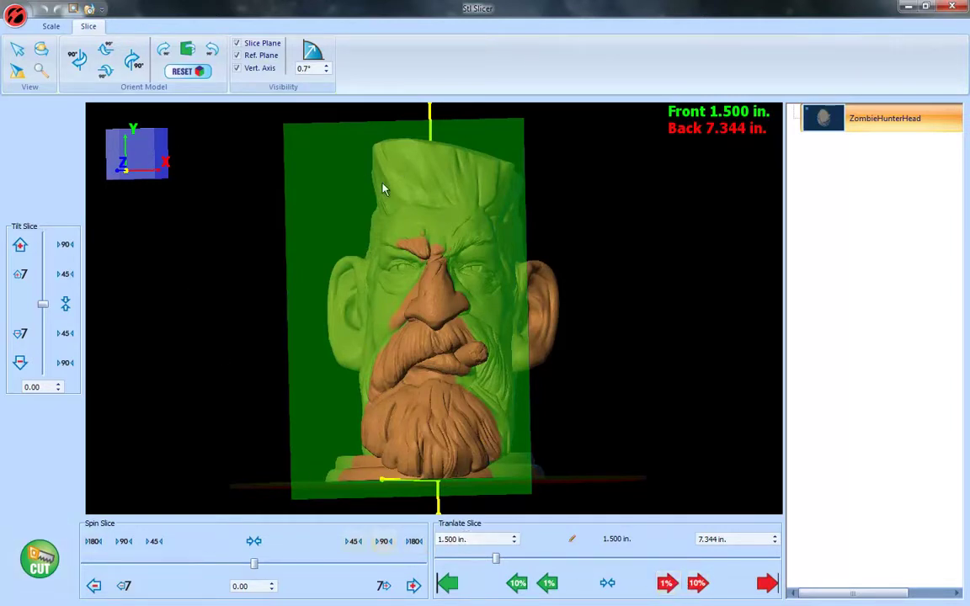
drag(502, 288, 344, 266)
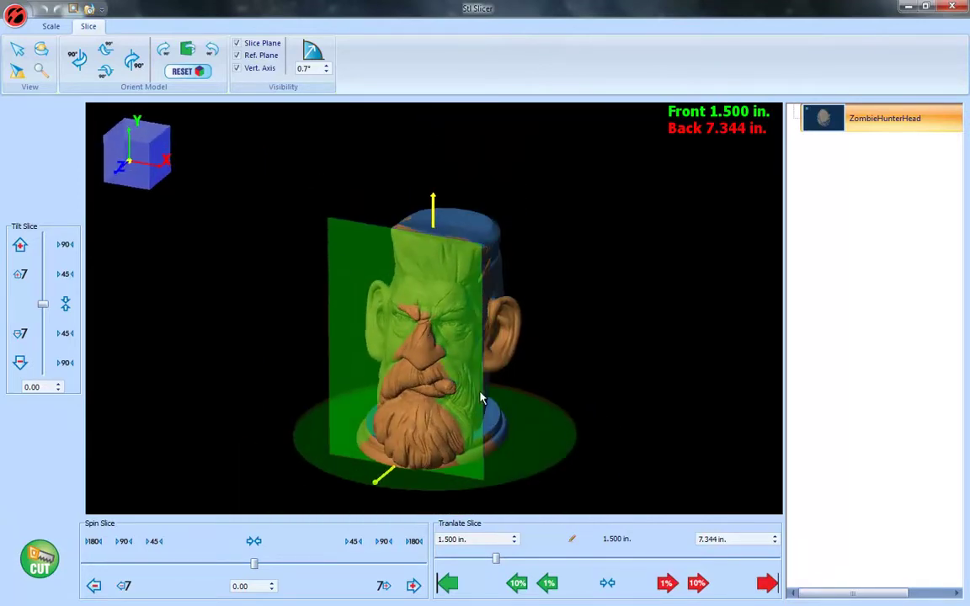
drag(533, 349, 421, 362)
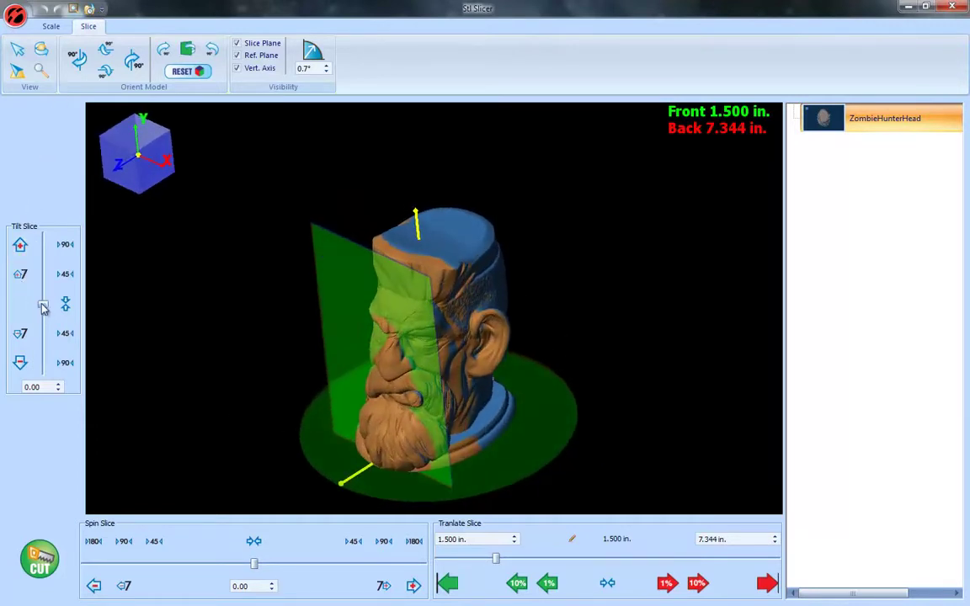
mouse_move(44, 307)
mouse_down()
mouse_move(44, 276)
mouse_move(43, 292)
mouse_up()
click(223, 563)
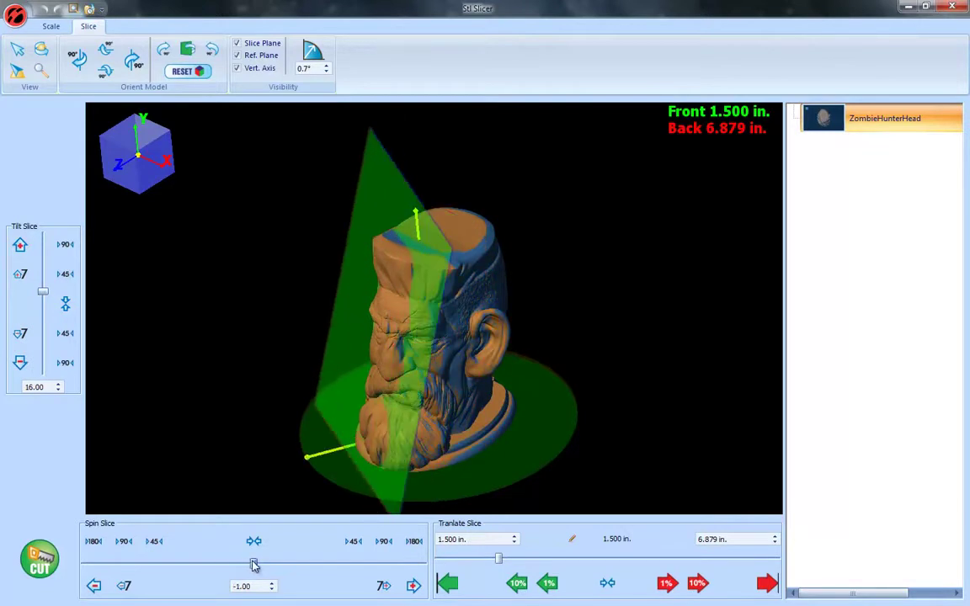
drag(255, 564, 251, 563)
Place the slice plane 1.500 in. from the front, 6.835 in. from the back.
drag(500, 560, 563, 560)
drag(430, 383, 471, 370)
click(607, 583)
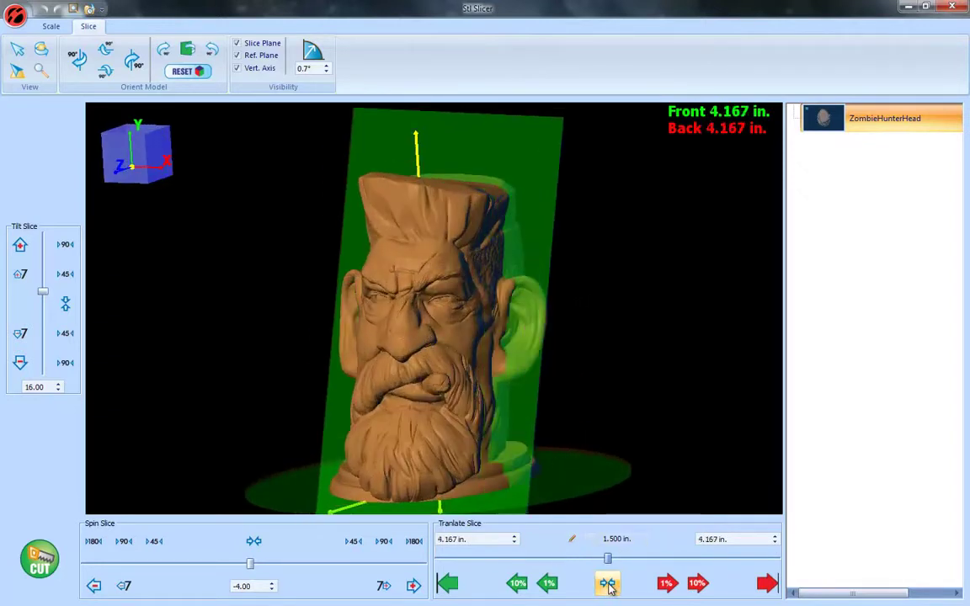
click(617, 540)
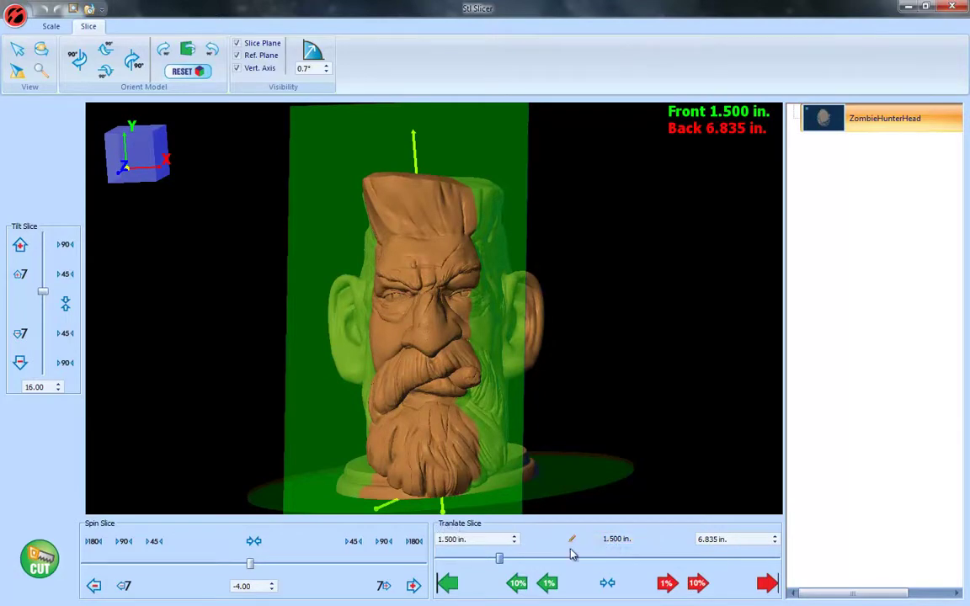
drag(455, 346, 349, 339)
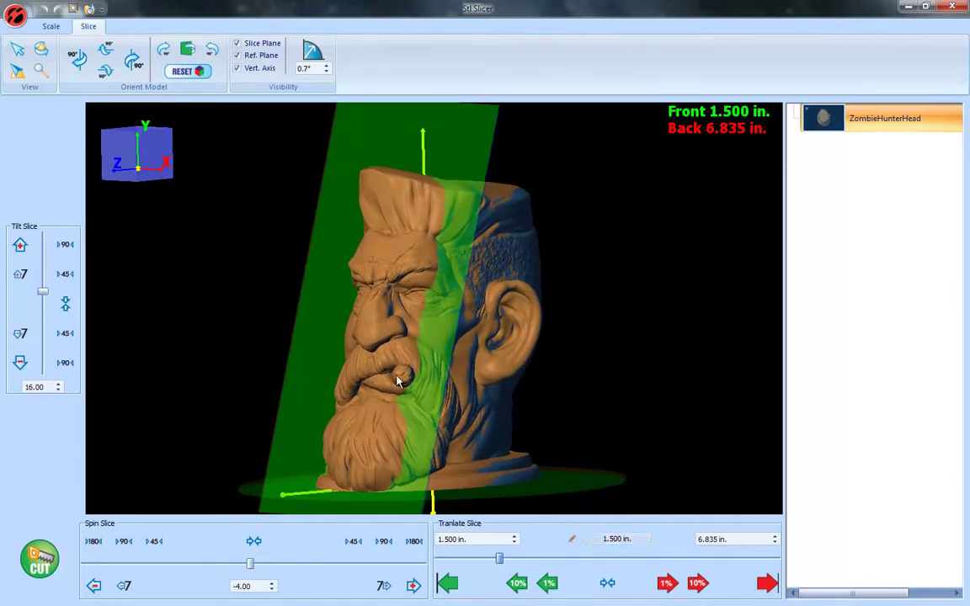
drag(401, 375, 505, 383)
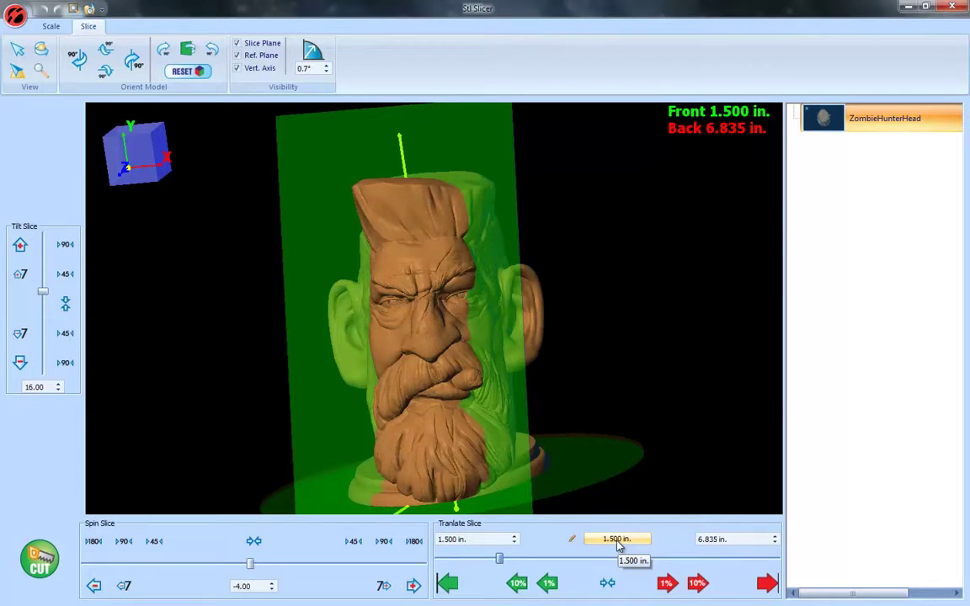
Keep the 1.500 in. slice depth and reset both spin and tilt to 0.
click(573, 542)
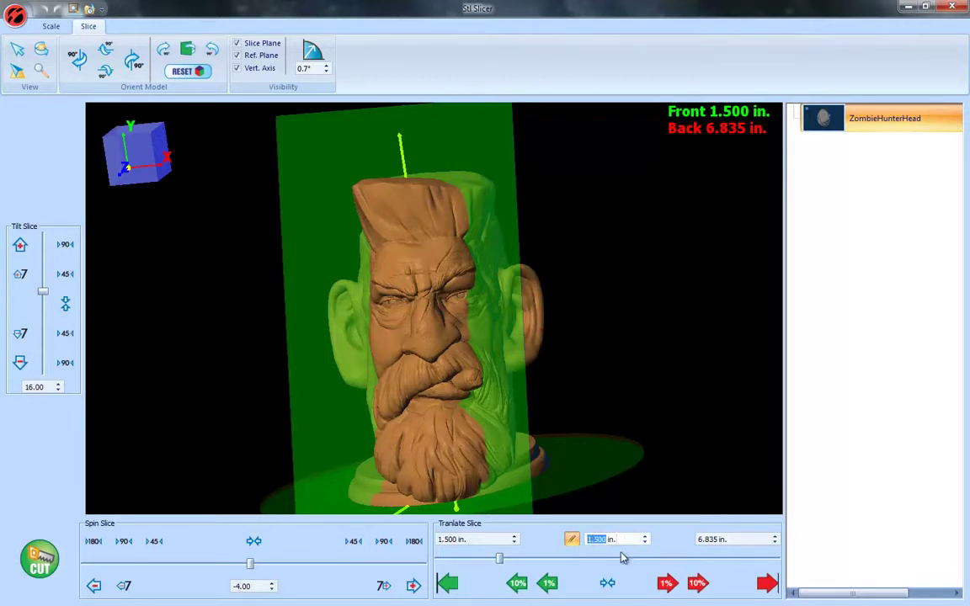
click(573, 539)
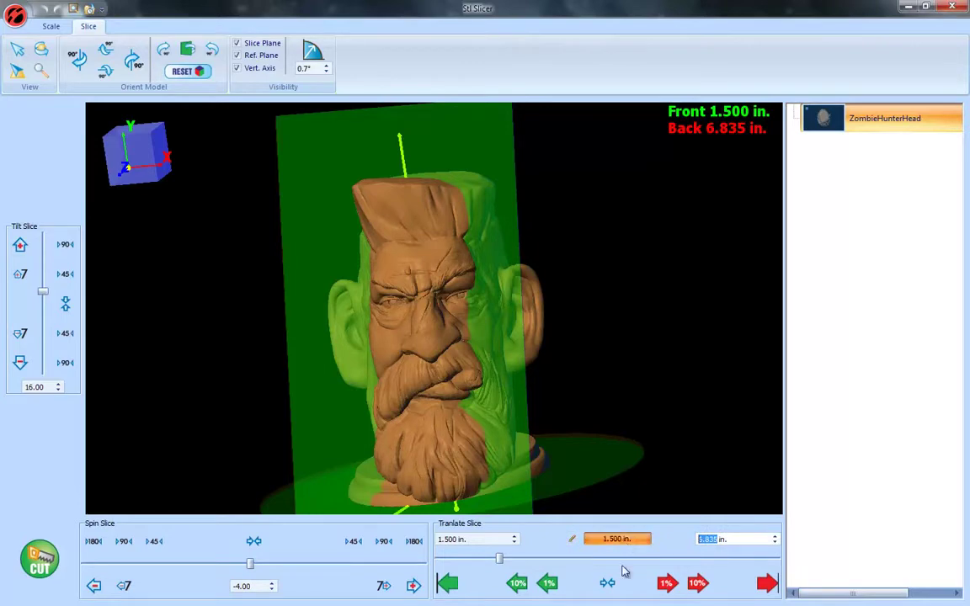
drag(516, 341, 496, 341)
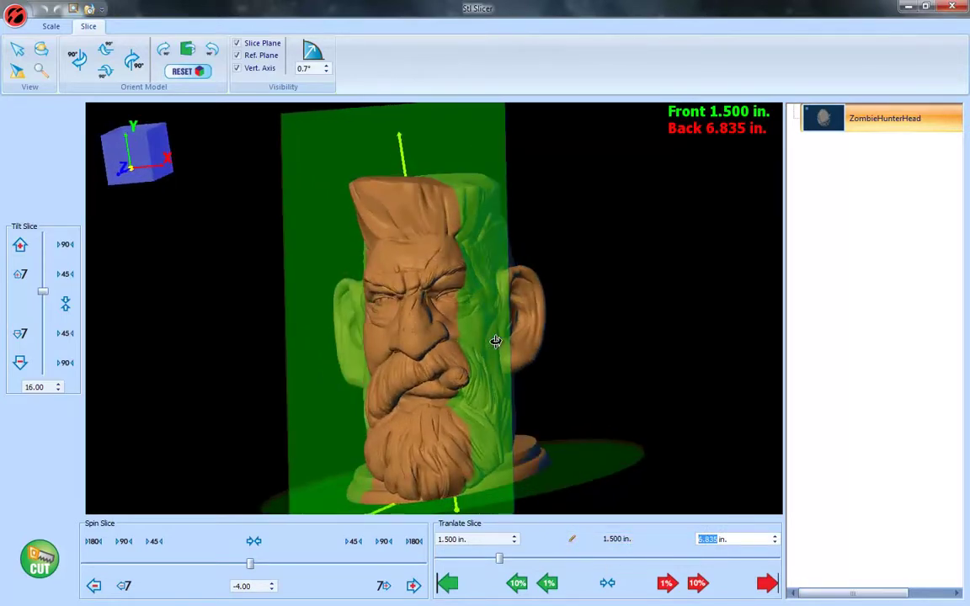
click(253, 541)
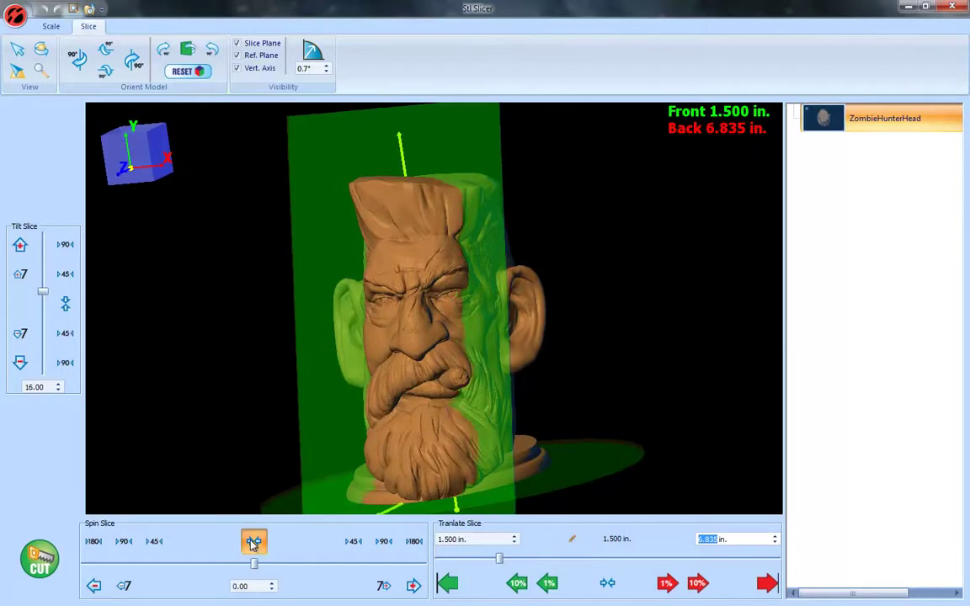
click(66, 303)
Spin the slice plane to 11°, making the Back read 7.394 in.
drag(419, 339, 449, 495)
scroll(459, 471, down, 2)
scroll(455, 465, up, 3)
drag(253, 569, 263, 569)
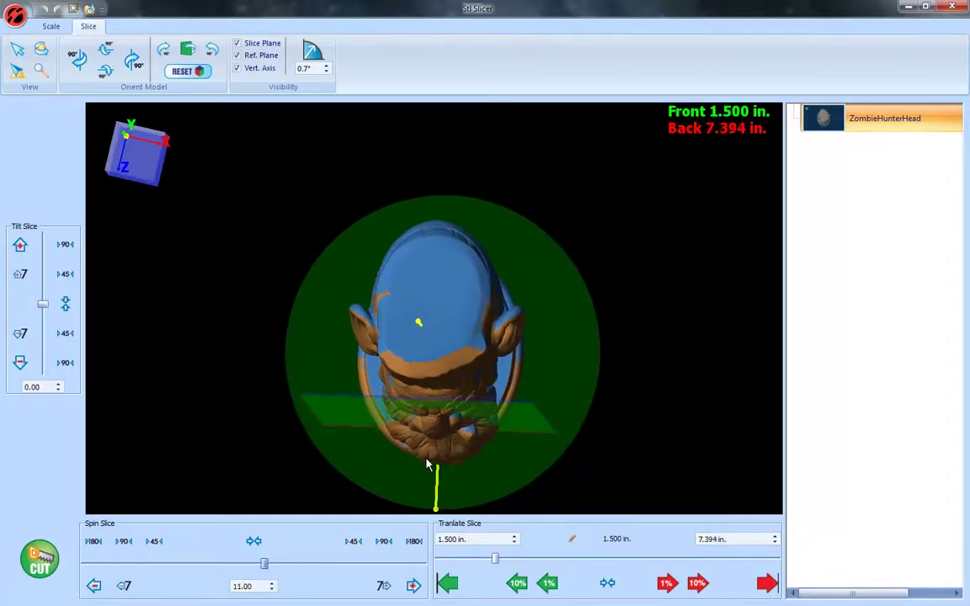
drag(446, 454, 459, 351)
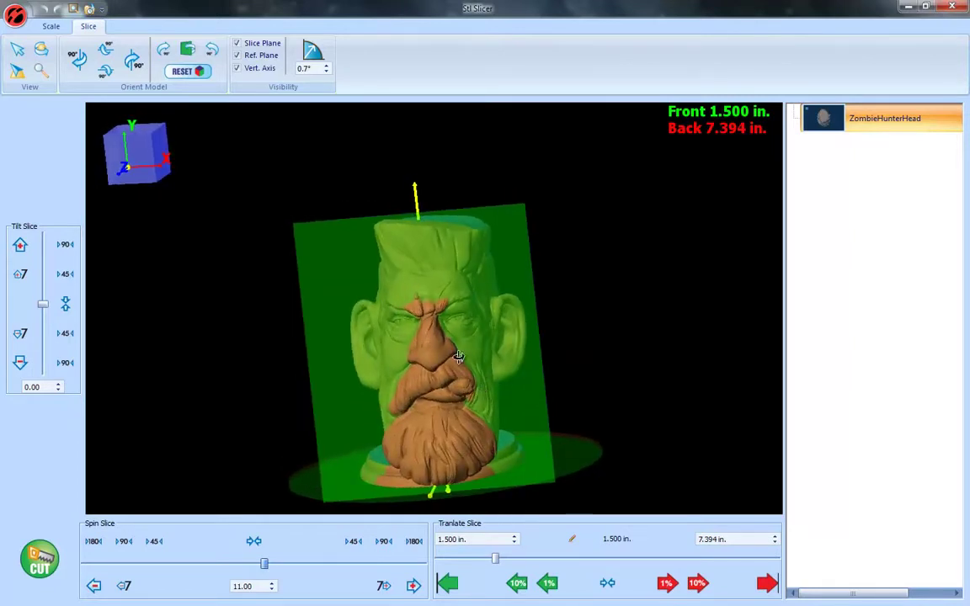
Cut off the 1.500 in. Slice1 piece and inspect it alongside the Working model.
click(40, 563)
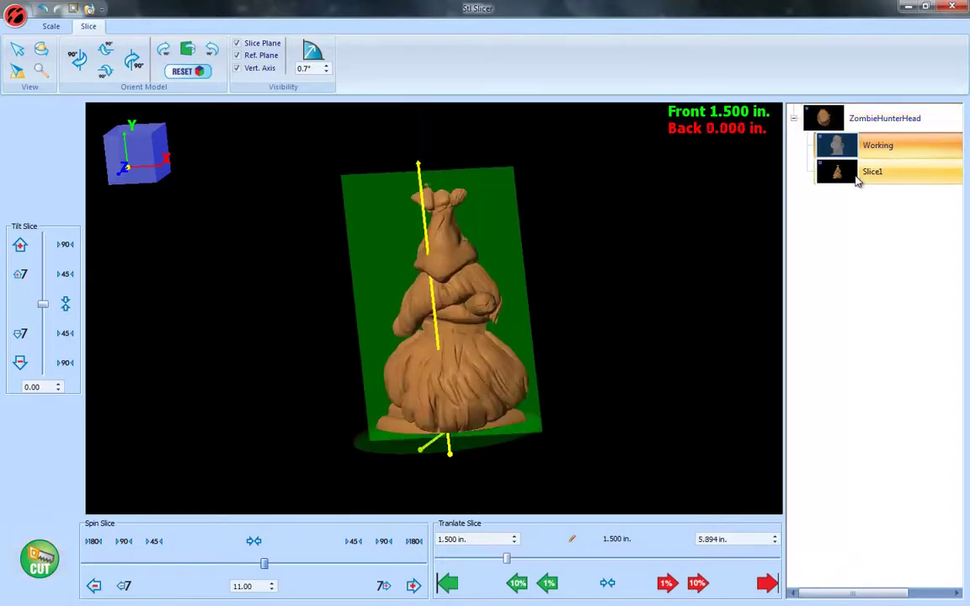
click(856, 179)
drag(446, 309, 527, 297)
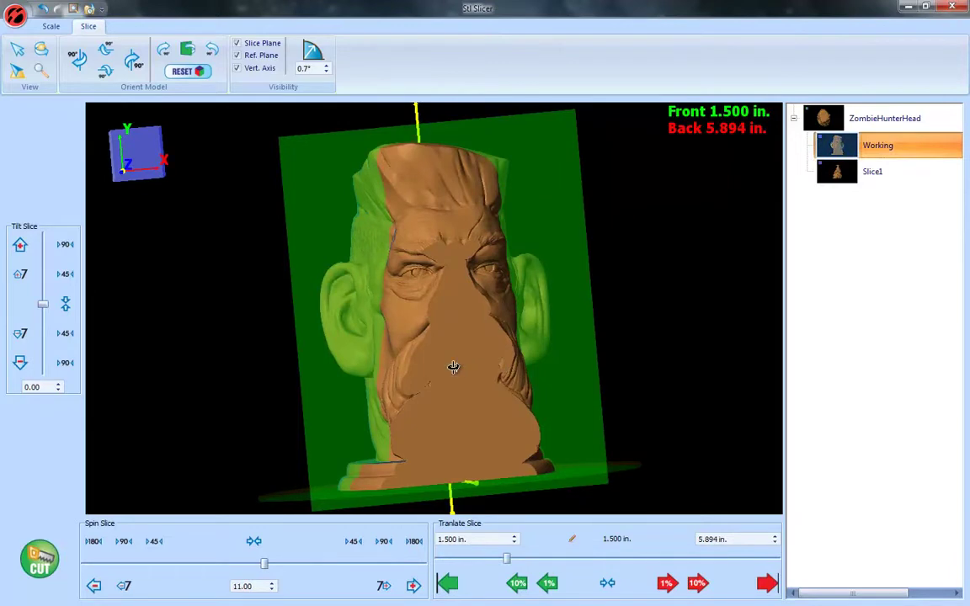
drag(455, 364, 430, 357)
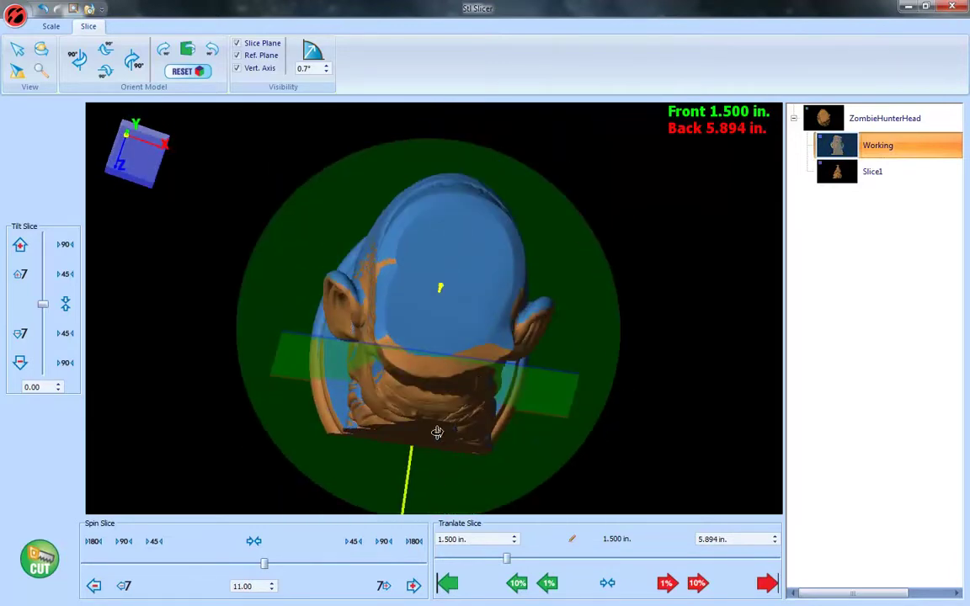
drag(437, 432, 464, 284)
drag(464, 366, 438, 370)
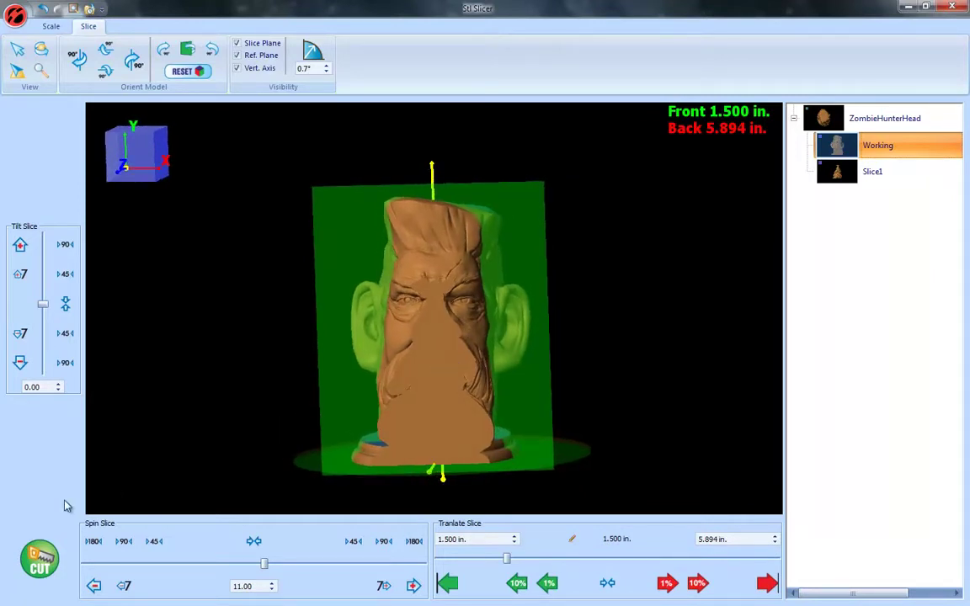
Cut Slice2 from the Working model, leaving its back at 4.394 in., and inspect the cut face.
click(43, 561)
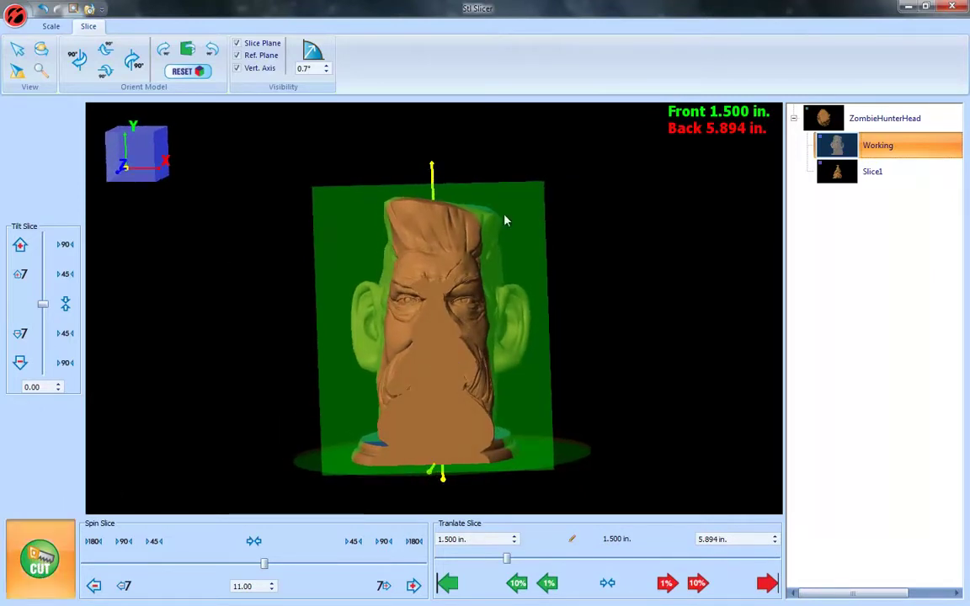
mouse_move(405, 292)
mouse_down()
mouse_move(342, 273)
mouse_move(608, 273)
mouse_move(411, 281)
mouse_move(420, 281)
mouse_up()
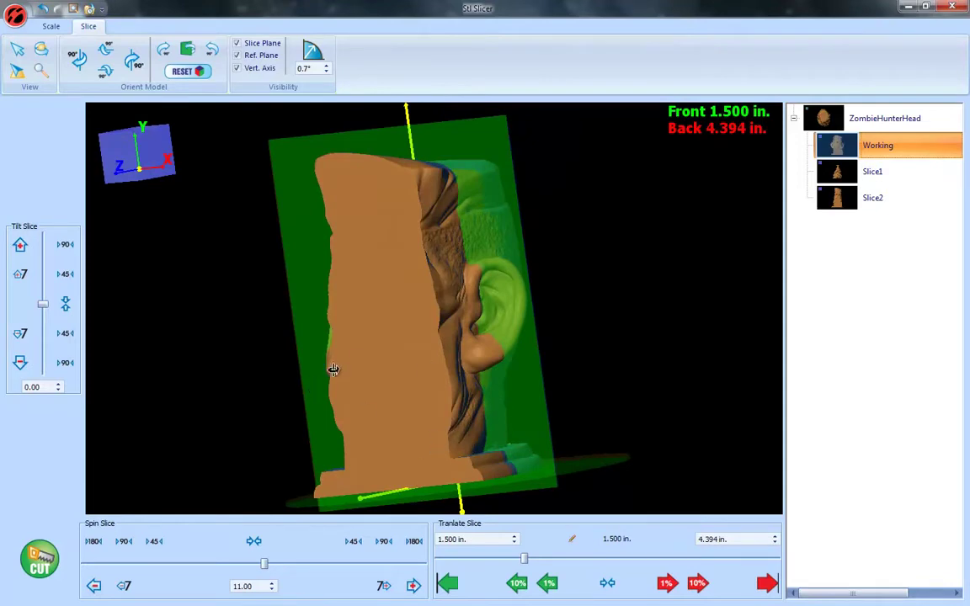
drag(344, 368, 384, 380)
drag(451, 335, 428, 364)
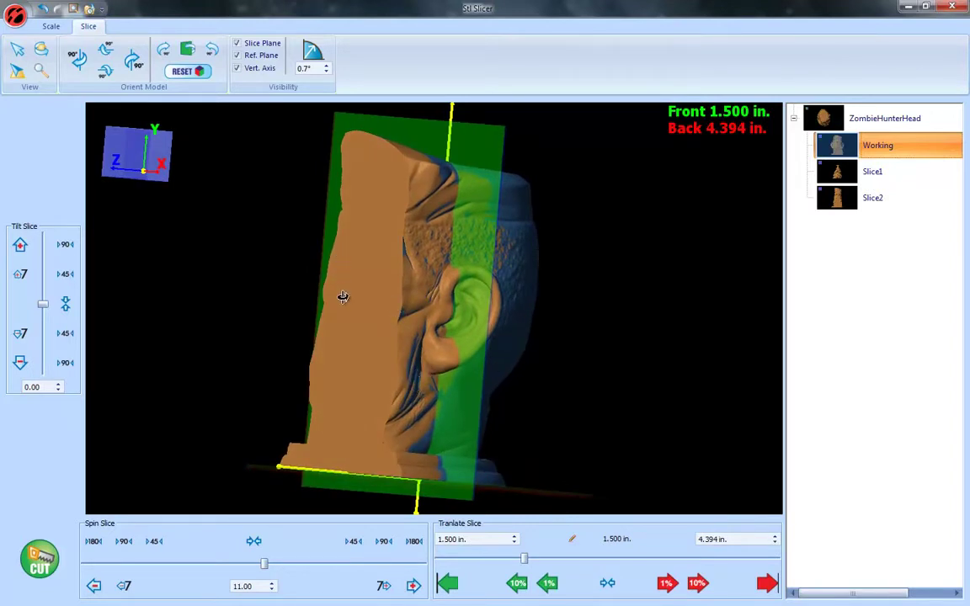
drag(356, 312, 311, 266)
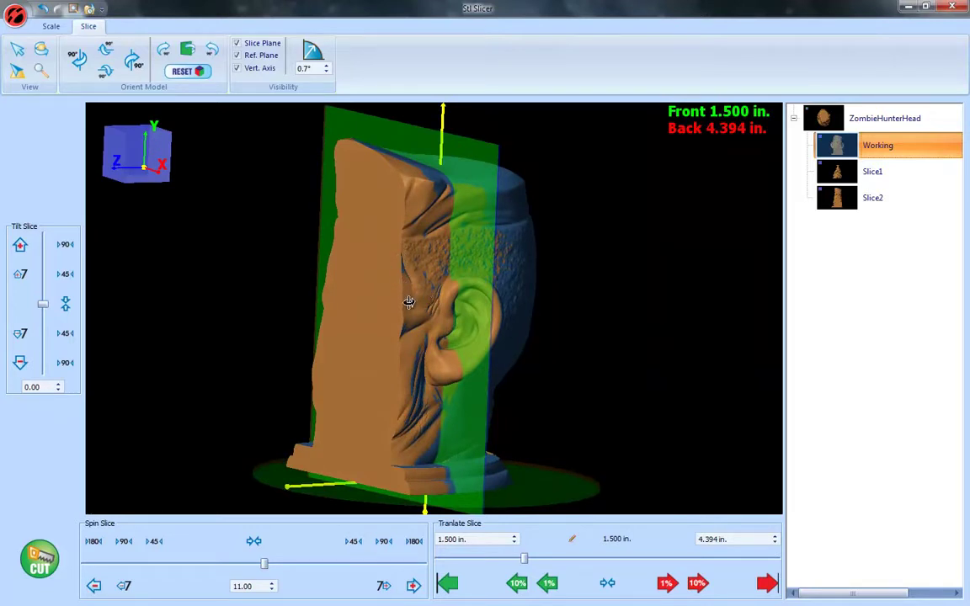
Reorient the slice plane to spin 90.00 and tilt 0.00, with Back at 5.136 in.
click(328, 69)
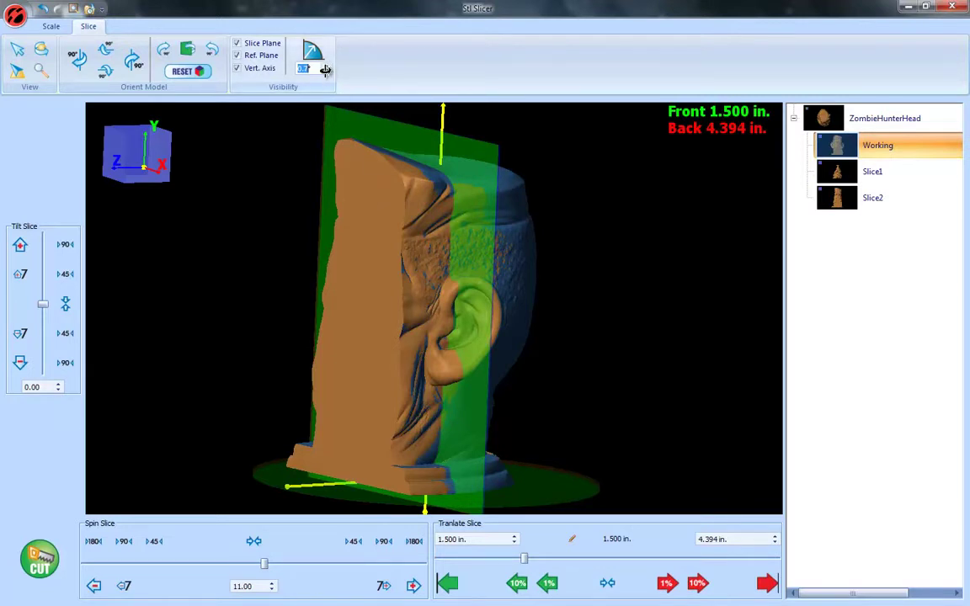
drag(439, 277, 329, 92)
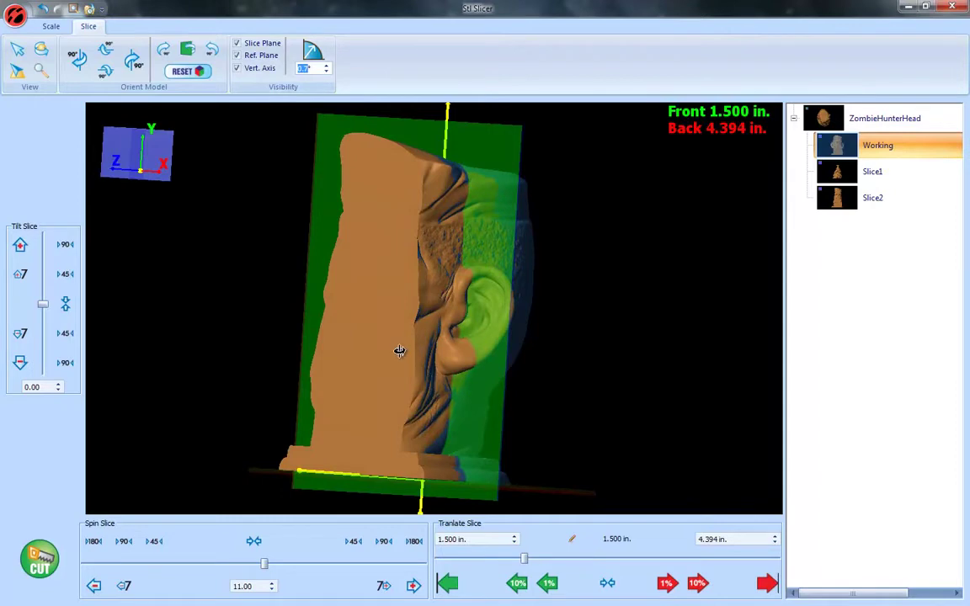
drag(399, 351, 561, 355)
mouse_move(435, 340)
mouse_down()
mouse_move(563, 336)
mouse_move(283, 331)
mouse_move(372, 336)
mouse_move(321, 330)
mouse_move(392, 285)
mouse_move(338, 282)
mouse_move(389, 290)
mouse_move(457, 329)
mouse_move(539, 336)
mouse_move(342, 325)
mouse_move(427, 338)
mouse_up()
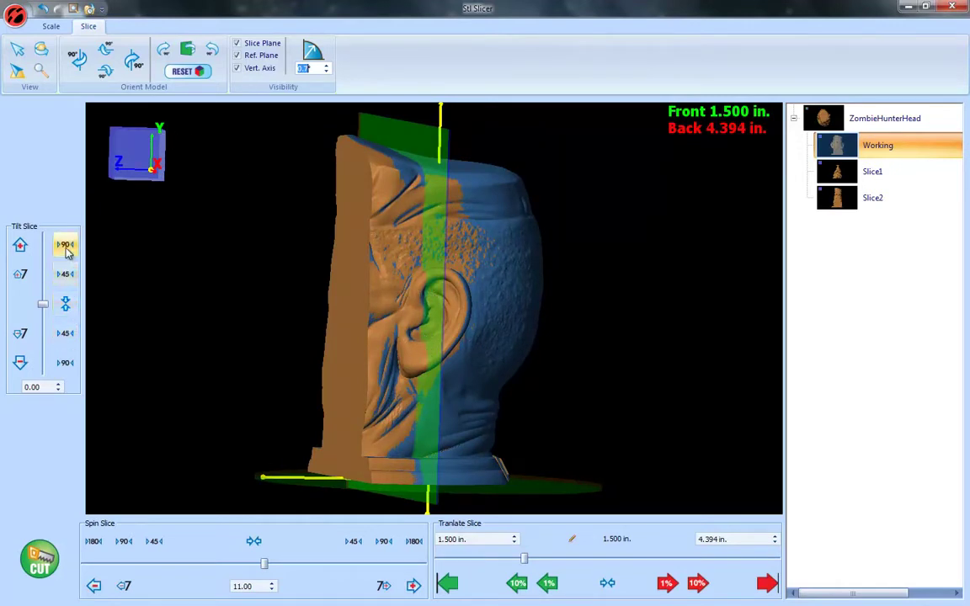
click(66, 245)
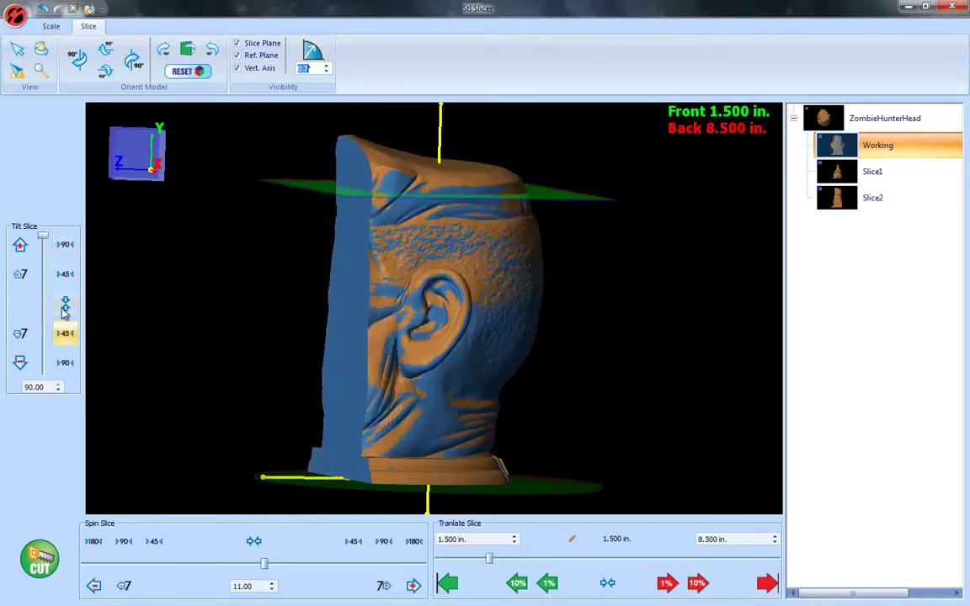
click(384, 541)
drag(564, 356, 498, 348)
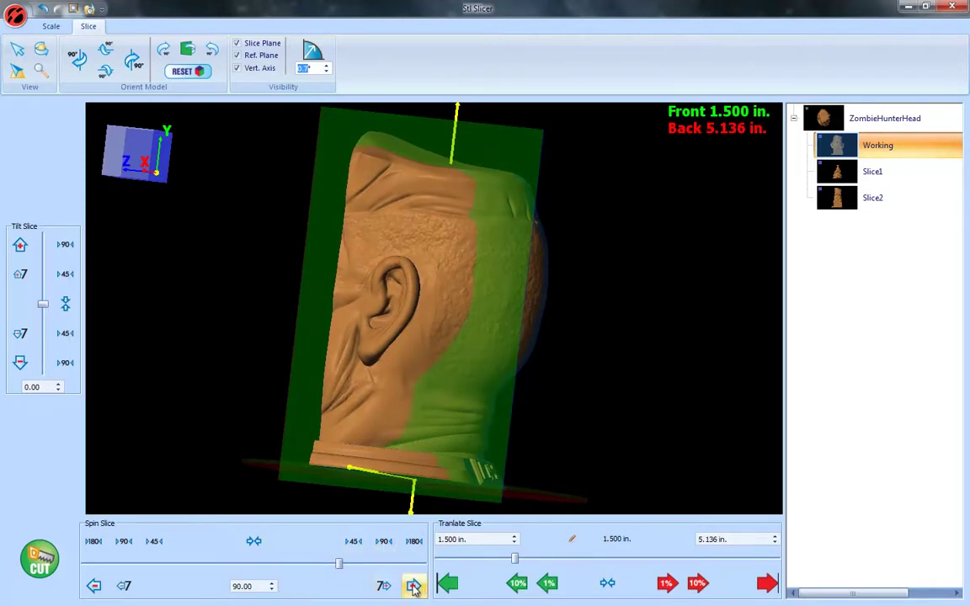
Spin the slice plane to 180° and cut off Slice3, leaving the Working back at 3.436 in.
click(414, 540)
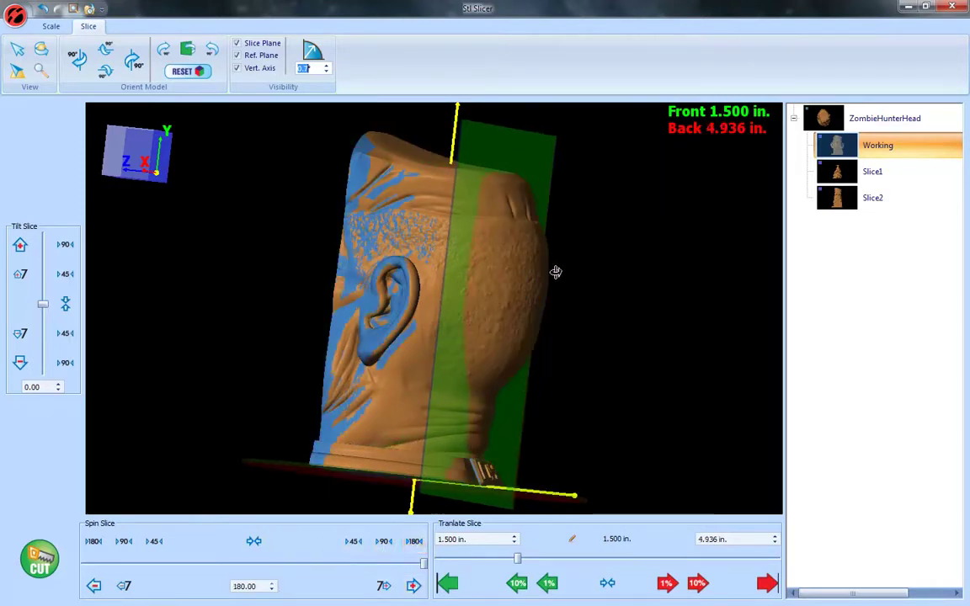
drag(554, 271, 579, 401)
drag(505, 347, 485, 382)
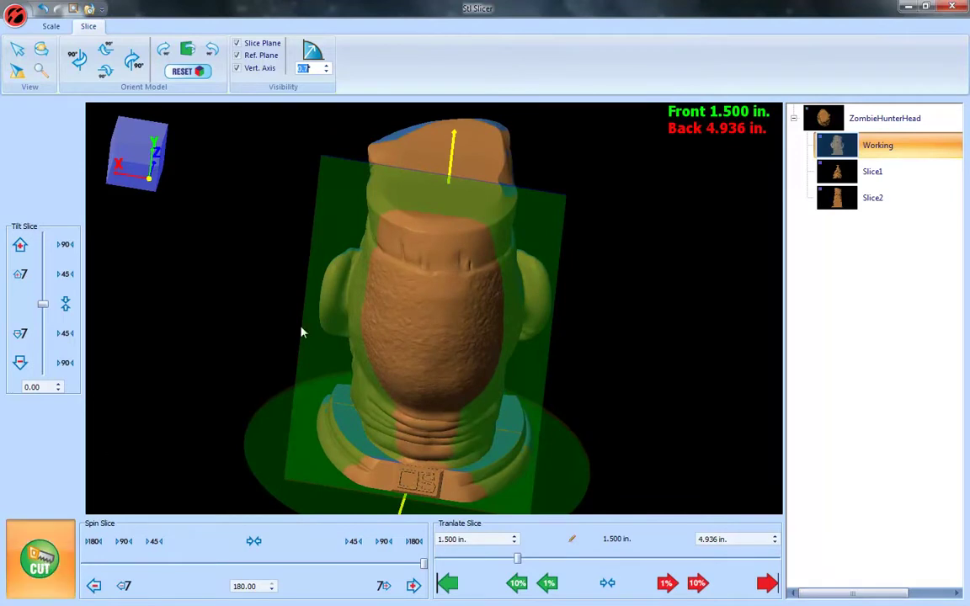
scroll(403, 332, down, 3)
drag(423, 326, 394, 237)
scroll(431, 329, up, 2)
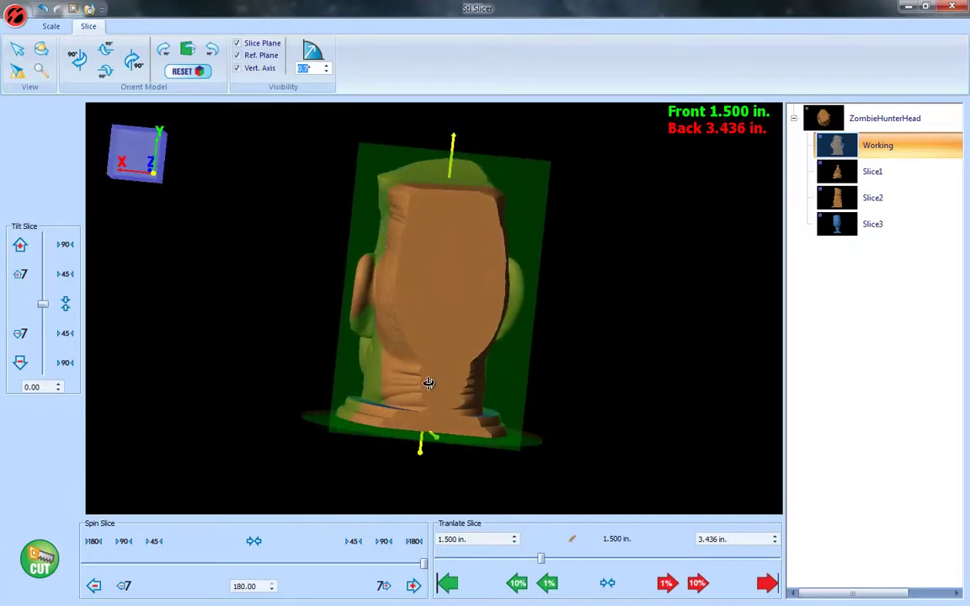
drag(414, 373, 394, 305)
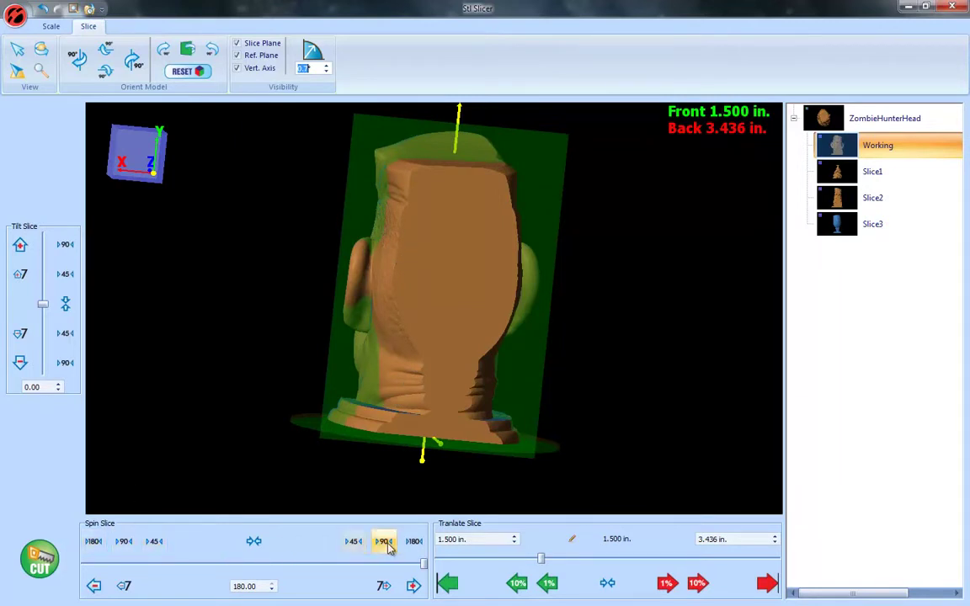
Spin the slice plane to -90° and orbit to a straight side view of the ear.
click(123, 541)
drag(513, 361, 193, 298)
drag(478, 405, 542, 402)
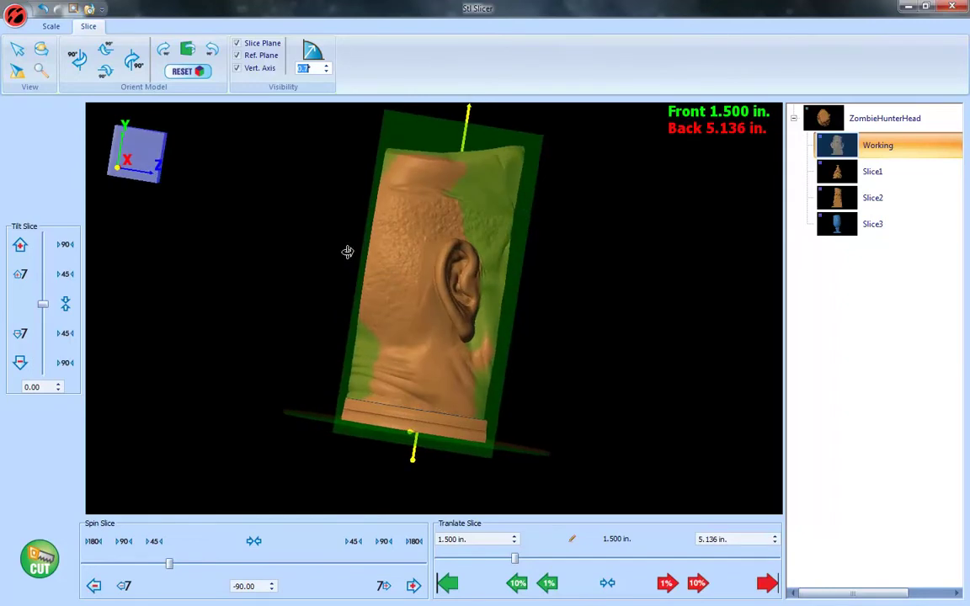
drag(344, 251, 372, 289)
drag(427, 350, 522, 242)
drag(452, 258, 525, 295)
drag(473, 325, 440, 317)
drag(536, 390, 568, 428)
drag(353, 243, 502, 251)
scroll(429, 268, down, 2)
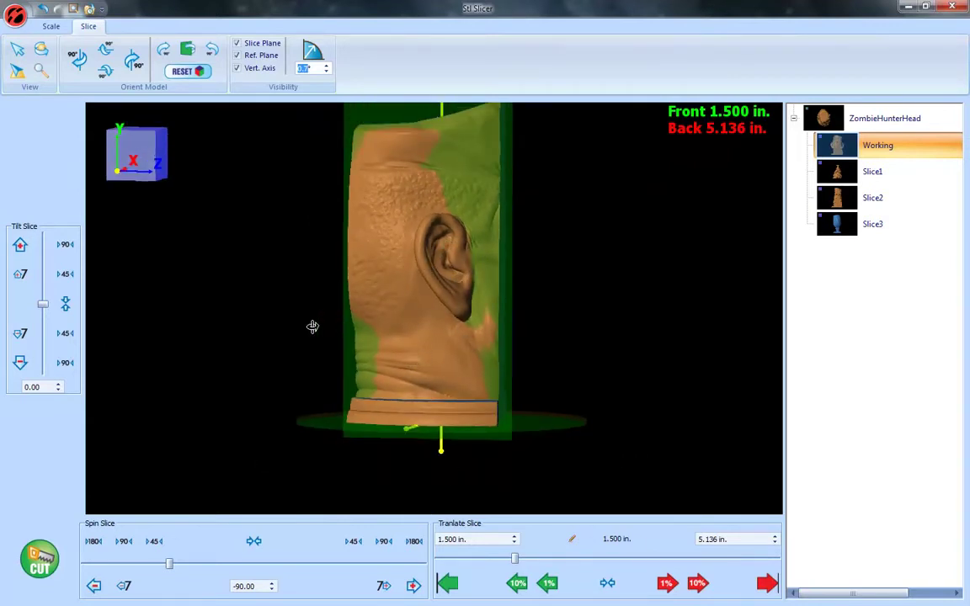
Cut off Slice4 and Slice5, bringing the Working back to 2.136 in.
click(43, 562)
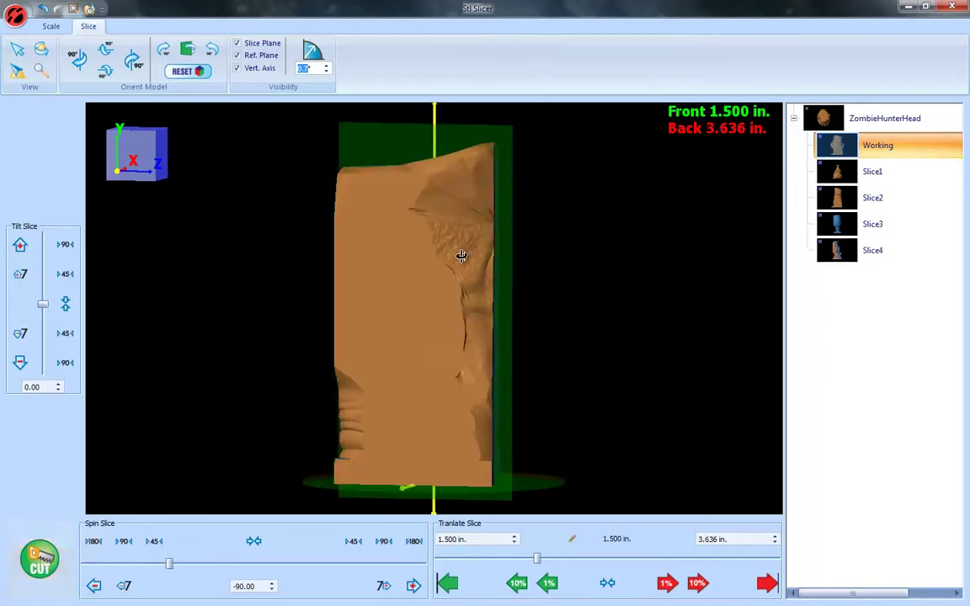
click(39, 562)
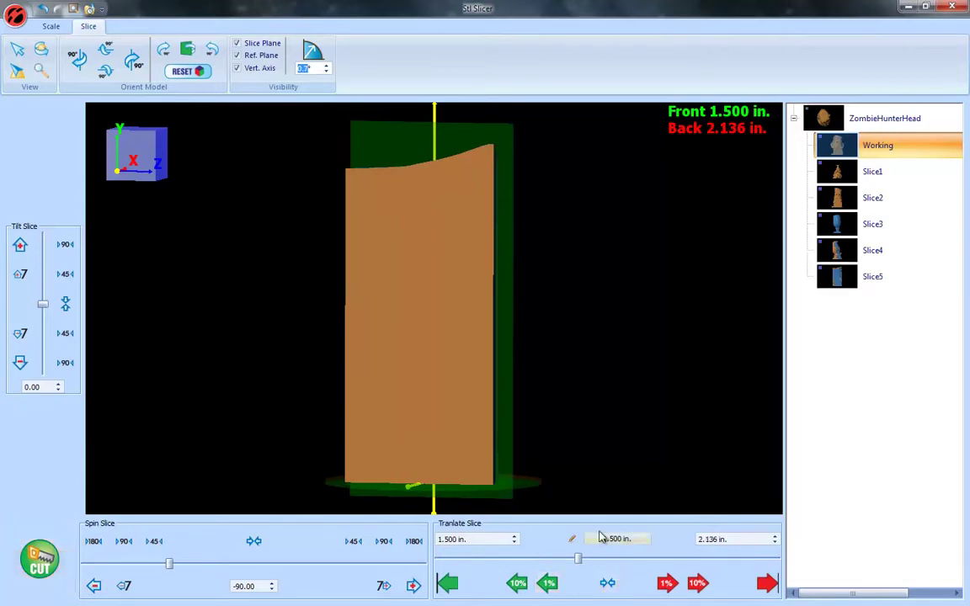
drag(534, 335, 470, 349)
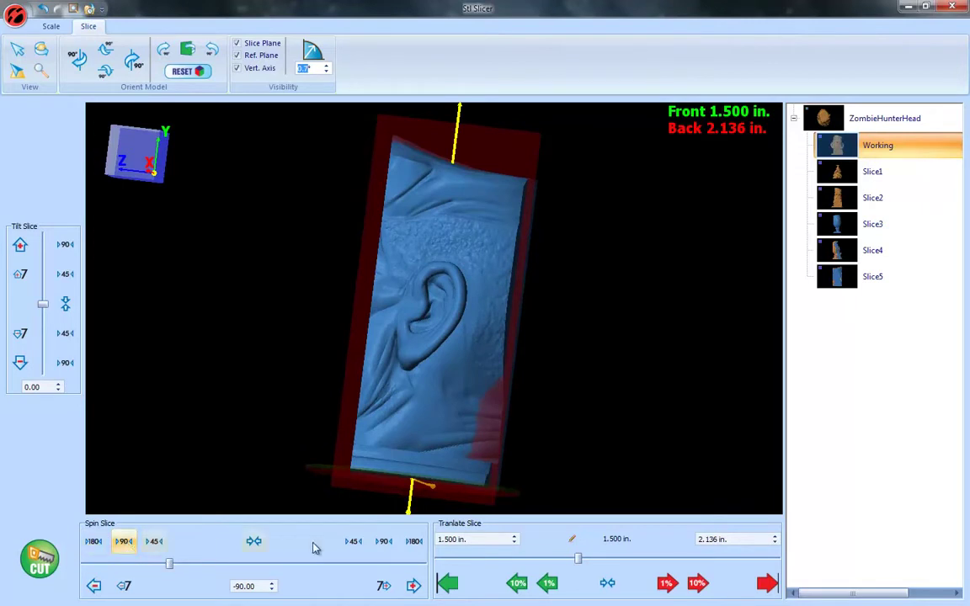
Spin the plane to 90° and cut Slice6 and Slice7, leaving a thin 0.636 in. Working piece.
click(387, 545)
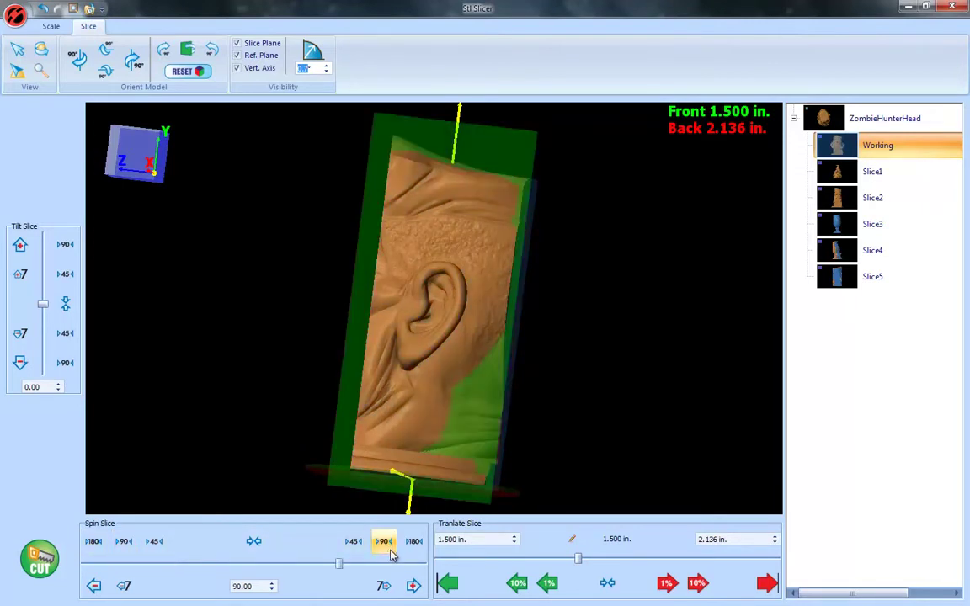
drag(418, 276, 561, 345)
drag(442, 281, 420, 437)
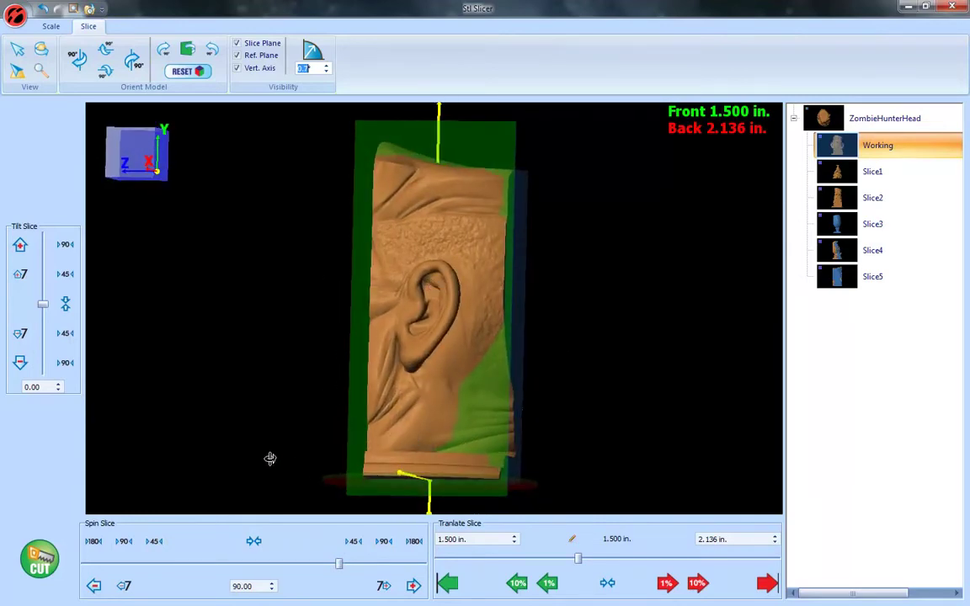
click(43, 559)
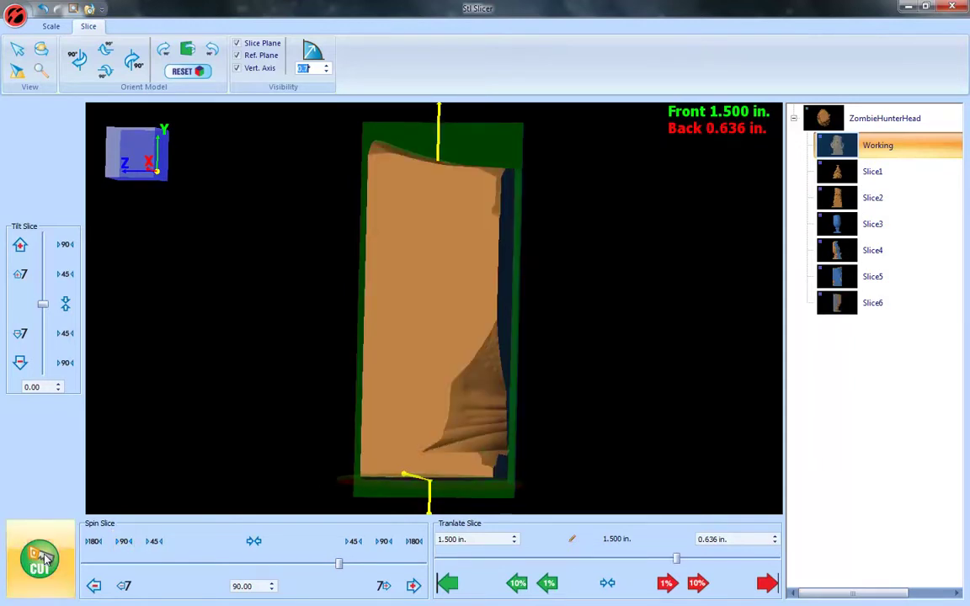
drag(424, 353, 503, 410)
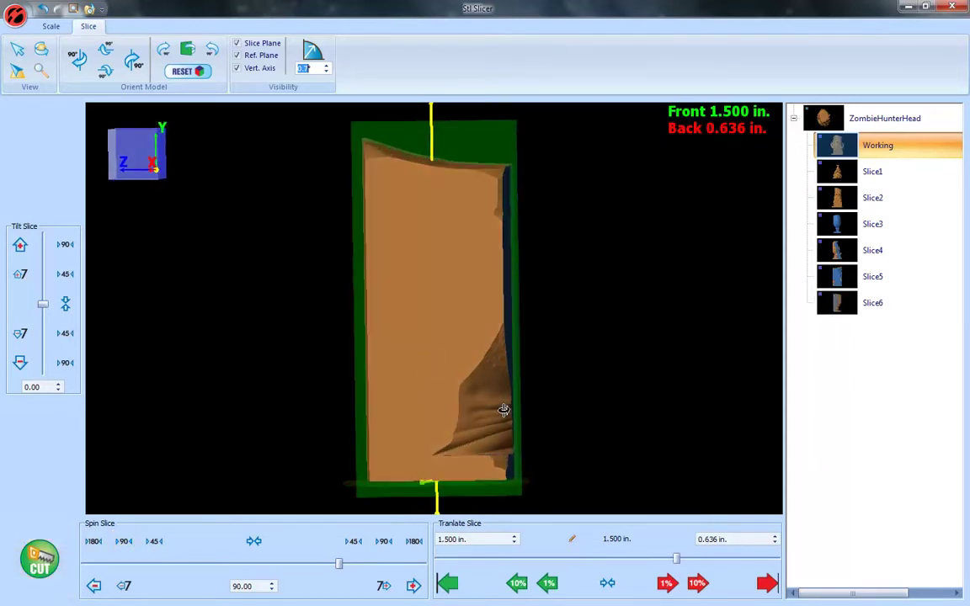
click(40, 559)
drag(444, 258, 395, 188)
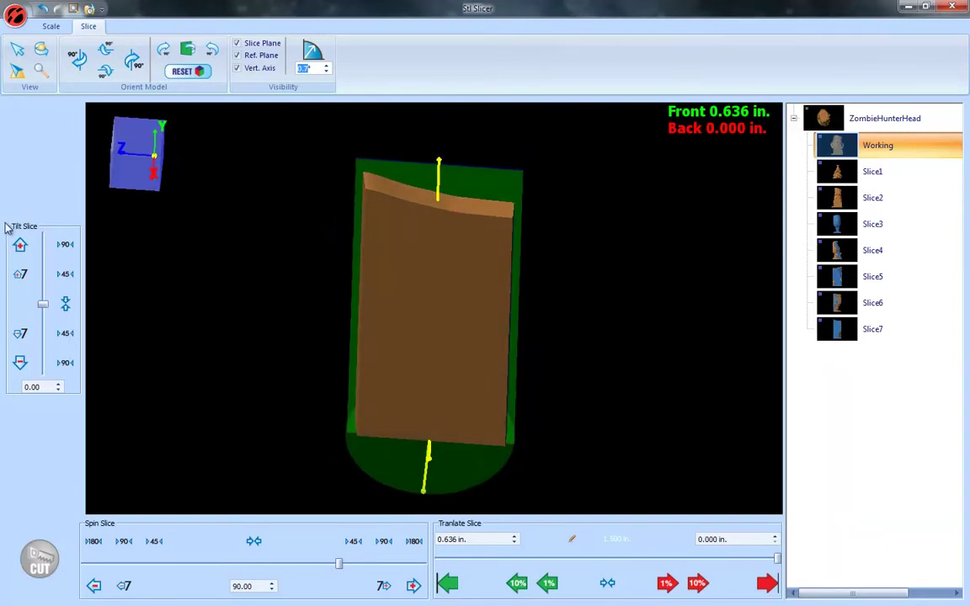
Tilt the slice plane to 90°, reset its spin to 0, then ease the tilt to 83°.
click(66, 245)
drag(499, 225, 455, 179)
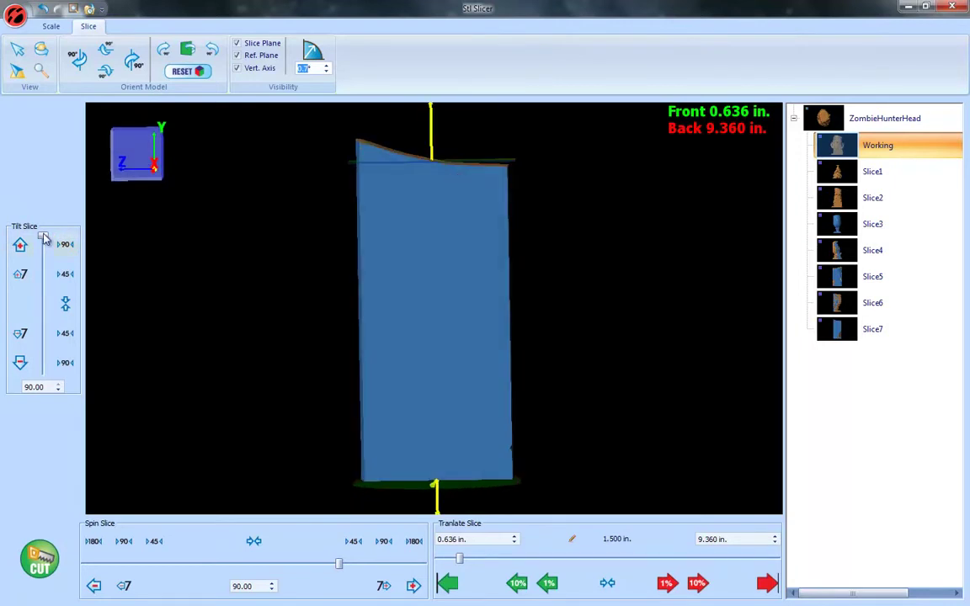
click(253, 541)
drag(43, 238, 46, 245)
drag(430, 213, 431, 314)
scroll(429, 282, up, 5)
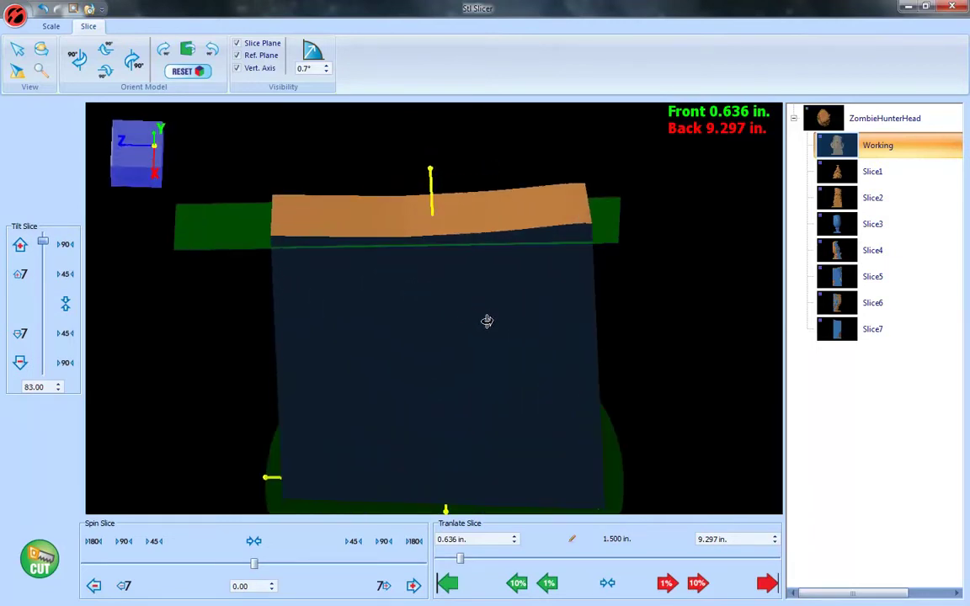
scroll(477, 280, down, 3)
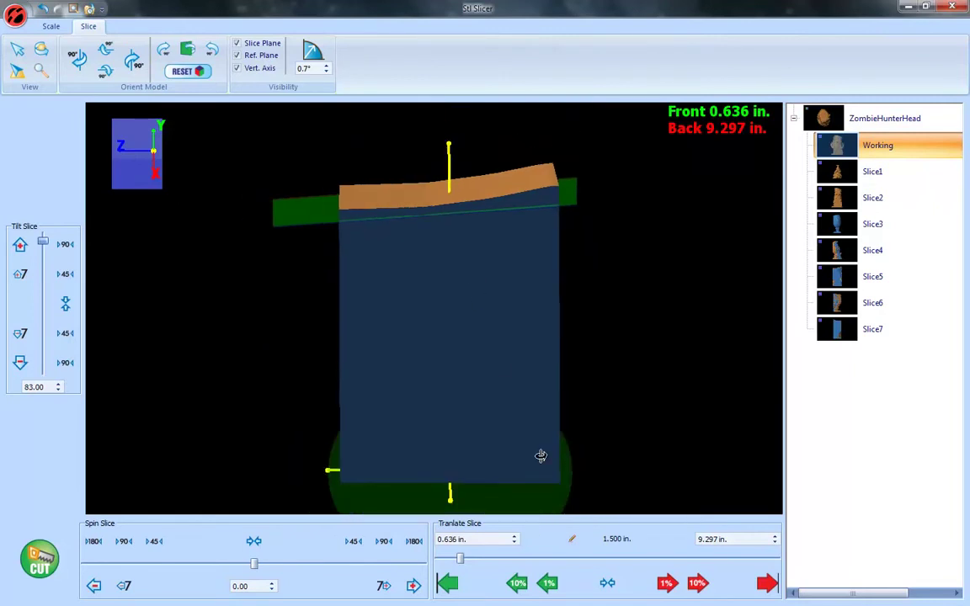
Cut the final piece off as Slice8 and orbit around the remaining part.
click(39, 560)
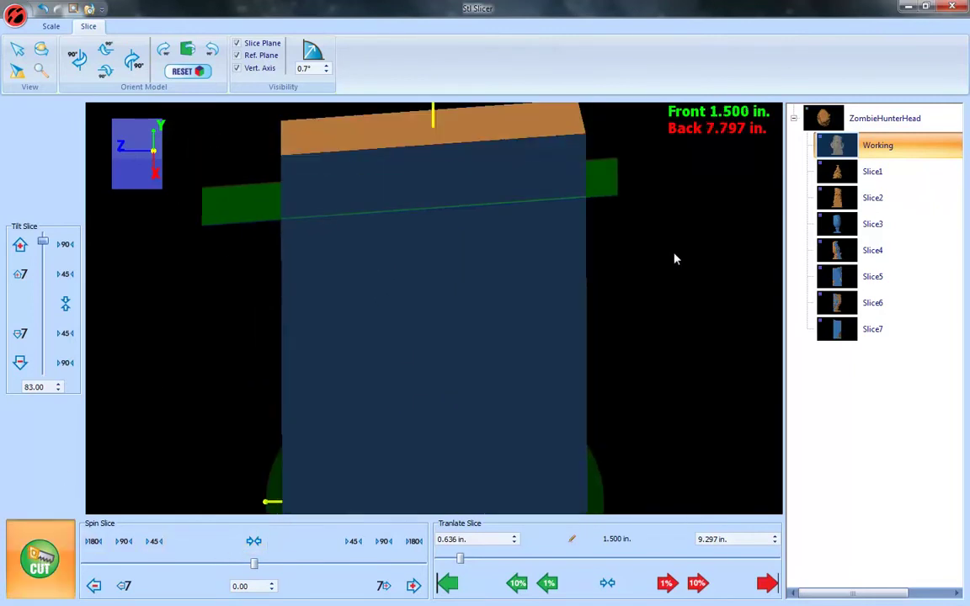
scroll(415, 275, down, 3)
drag(457, 330, 355, 308)
drag(528, 341, 531, 322)
drag(468, 295, 493, 301)
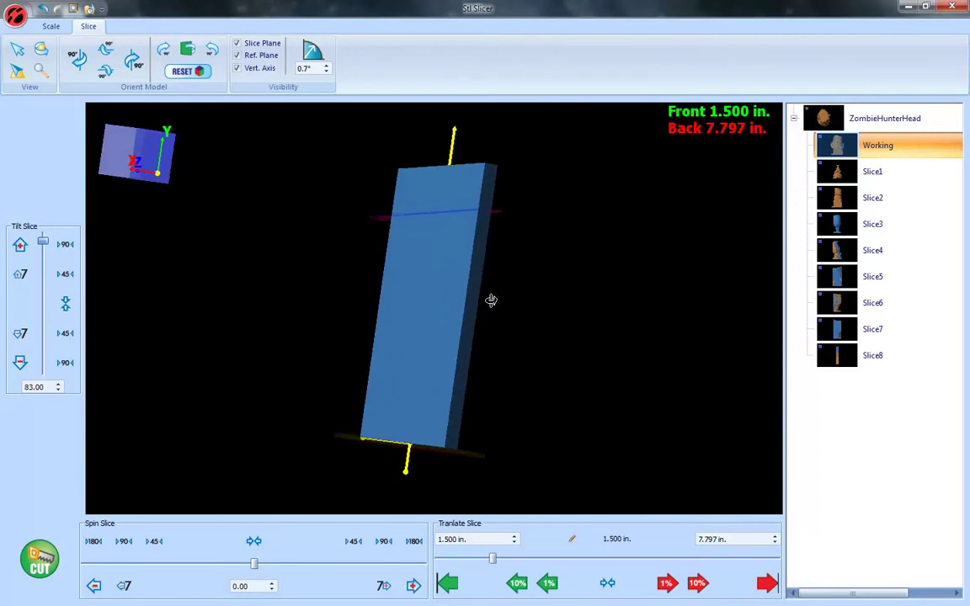
Inspect Slice1 through Slice4 in the parts tree, orbiting around each piece.
click(859, 171)
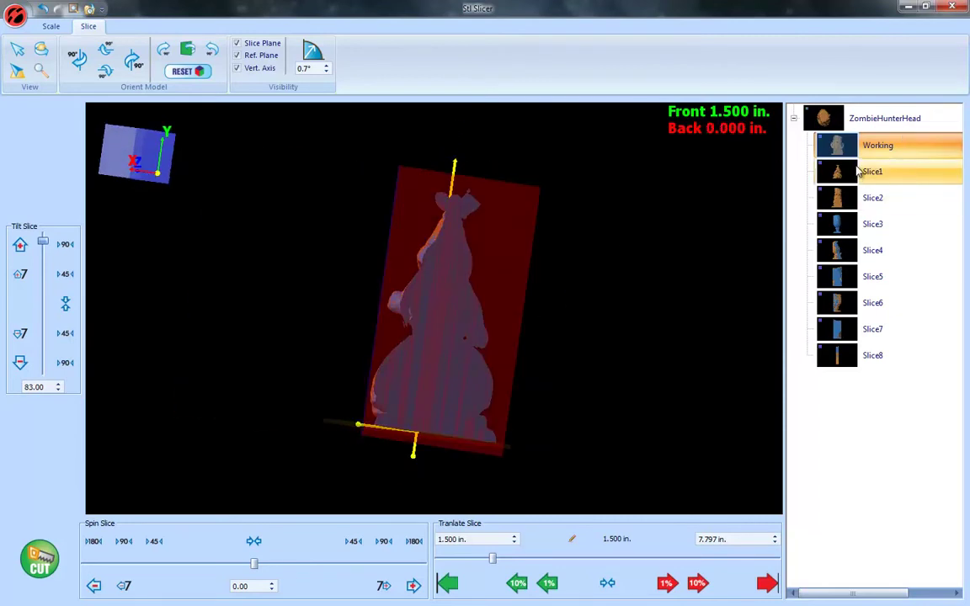
drag(411, 303, 452, 363)
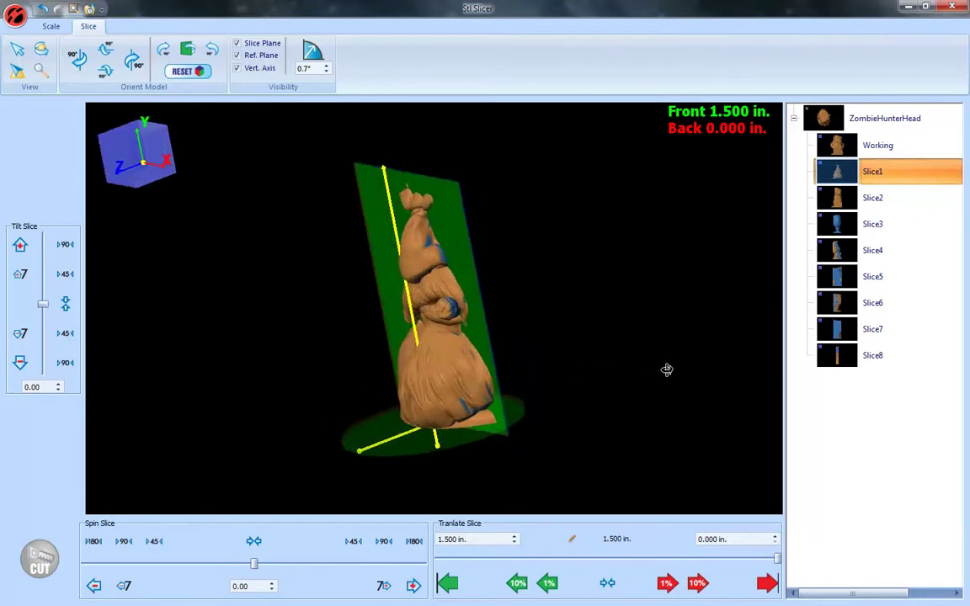
click(851, 197)
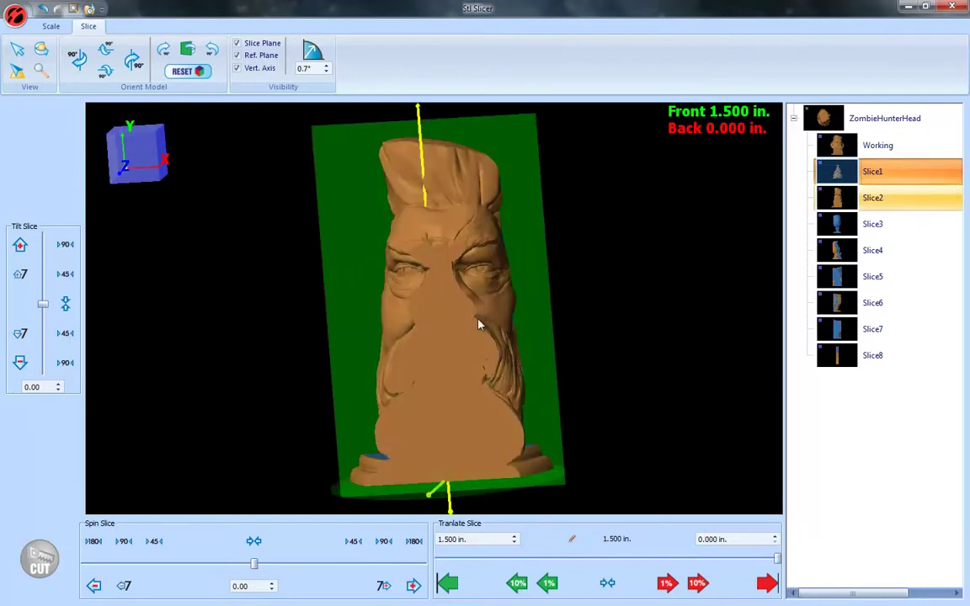
drag(459, 297, 455, 326)
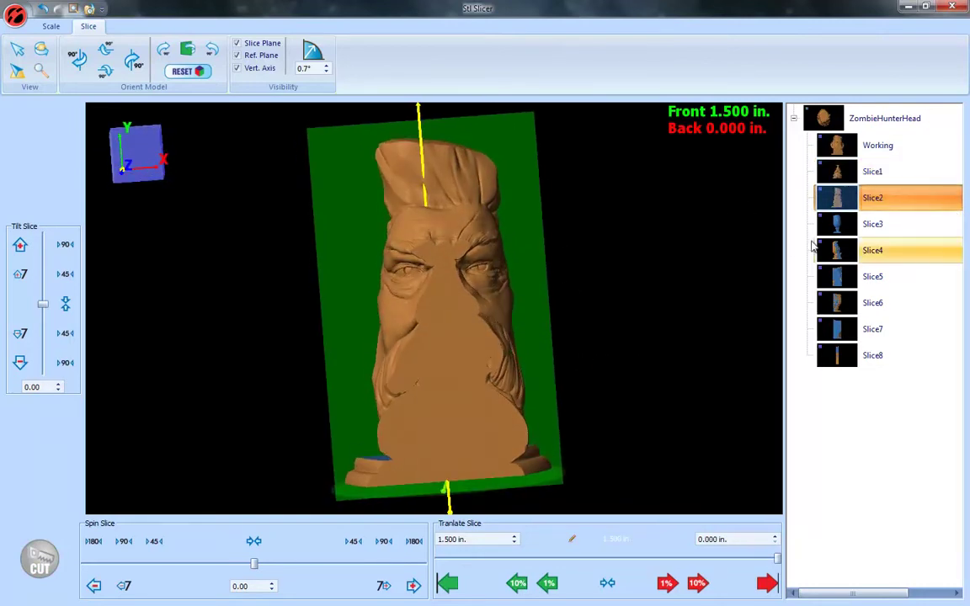
click(844, 223)
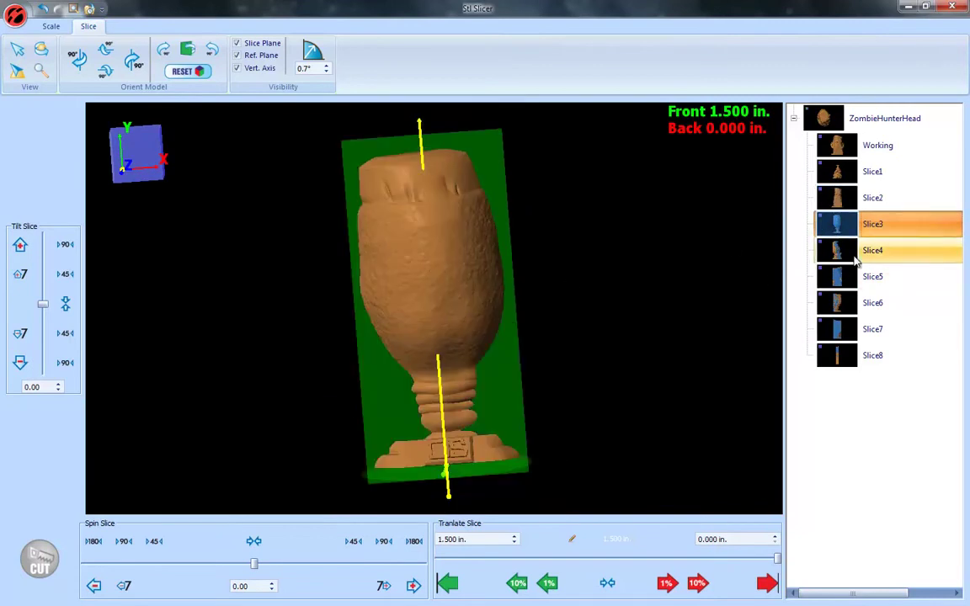
drag(457, 262, 508, 257)
click(838, 251)
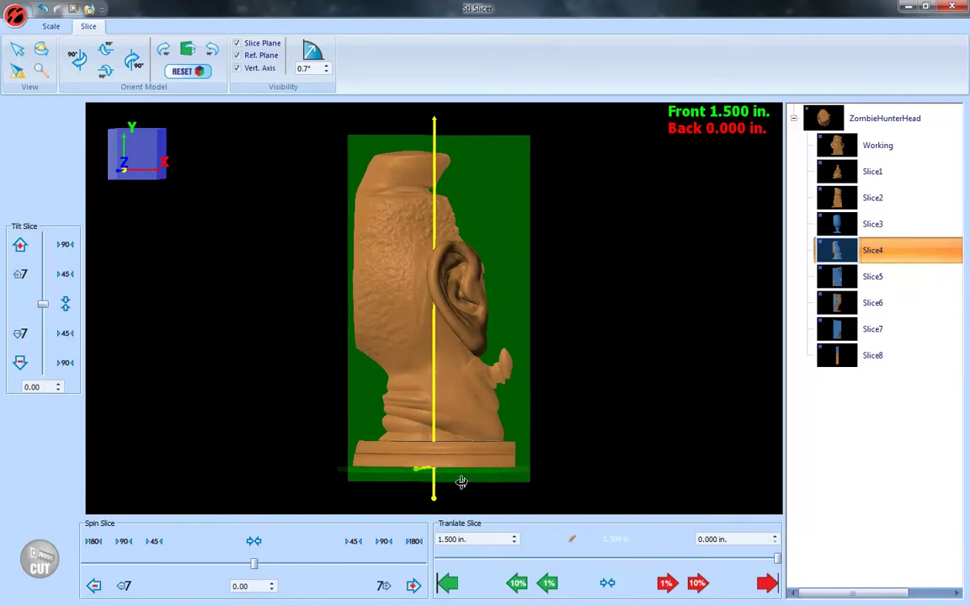
drag(450, 488, 441, 434)
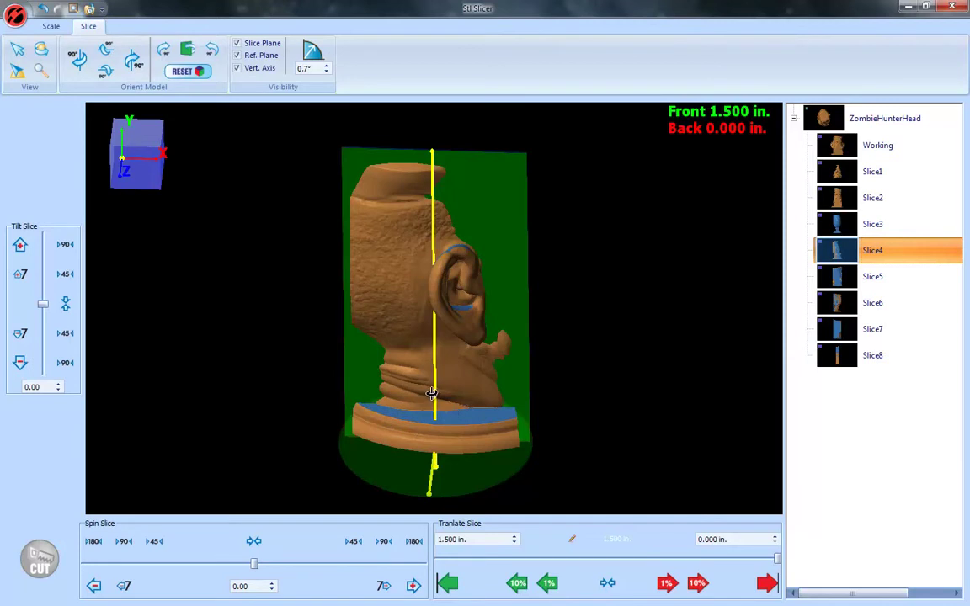
drag(431, 393, 452, 389)
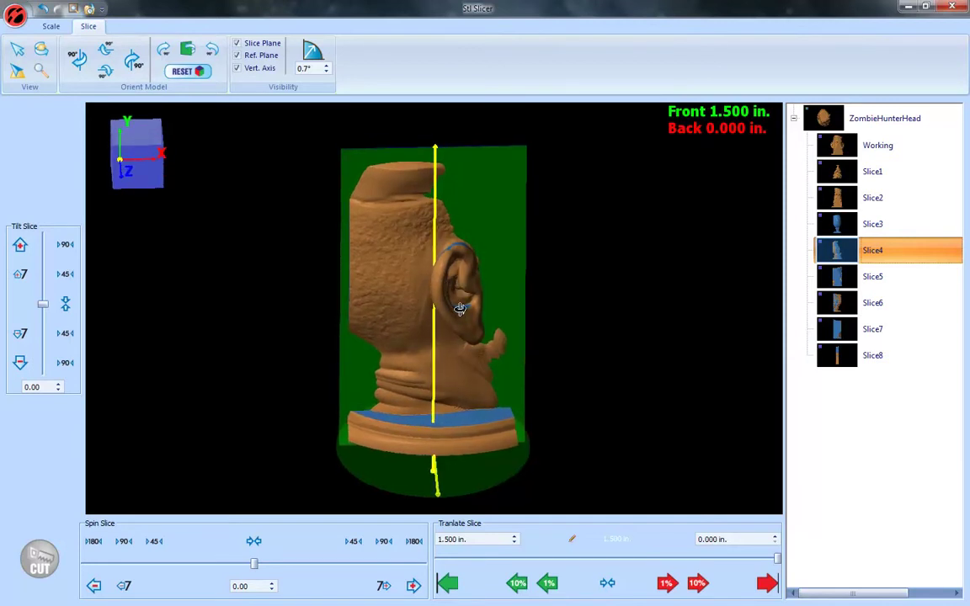
Step through Slice5 to the thin Slice8 bar, orbiting to inspect each piece.
key(Down)
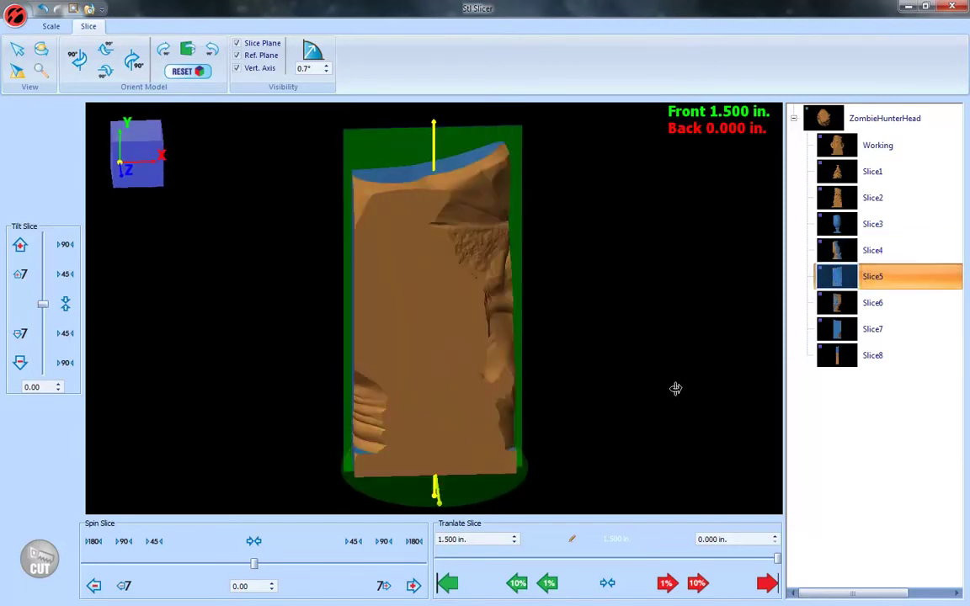
key(Down)
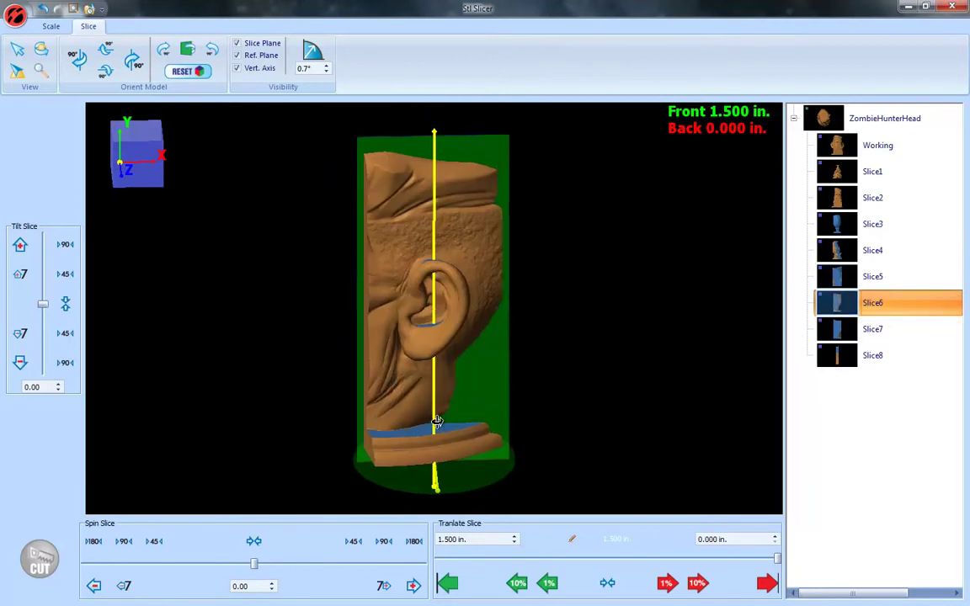
click(845, 331)
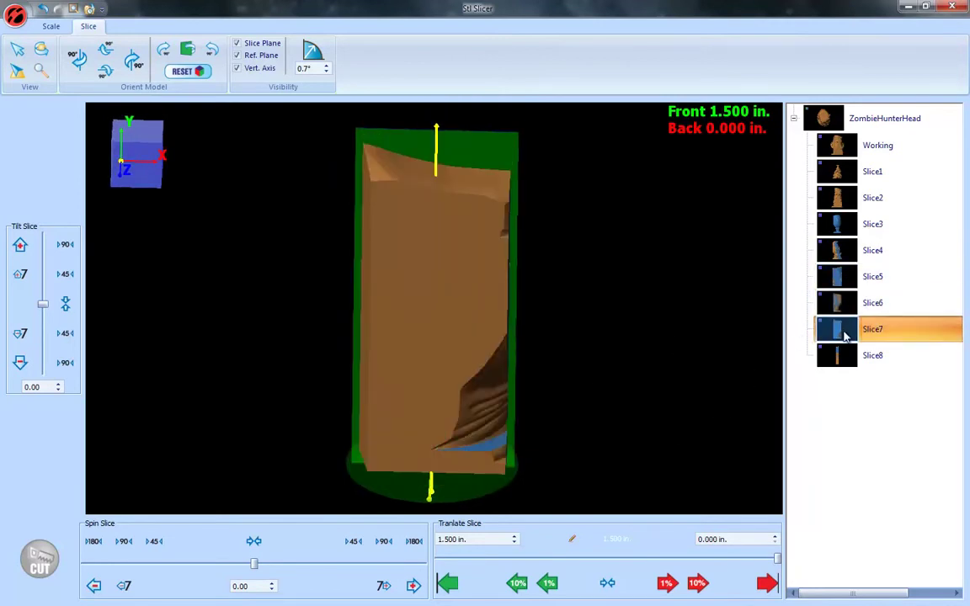
drag(455, 276, 403, 254)
click(844, 355)
drag(491, 324, 442, 329)
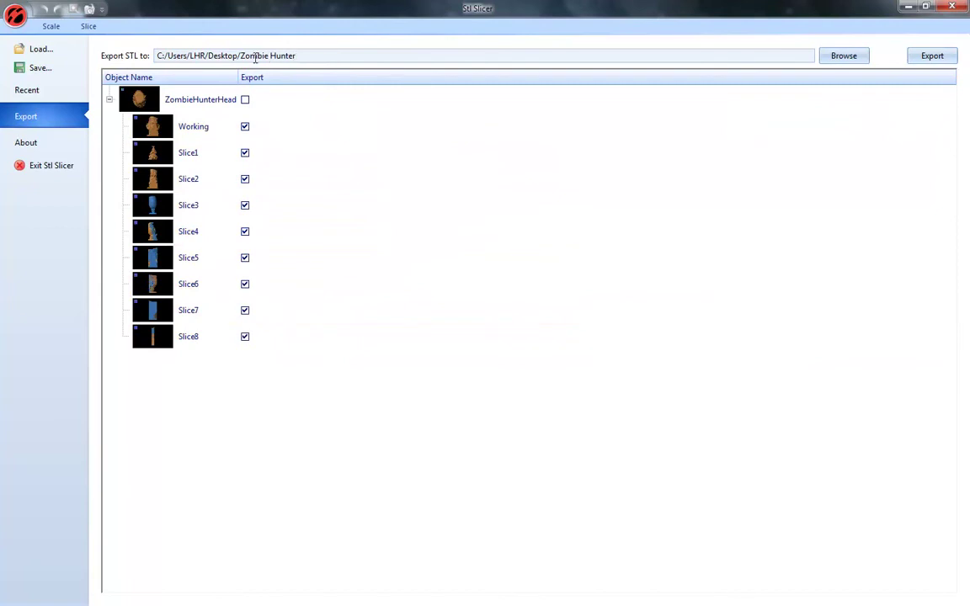
Confirm the export path ends in the Desktop Zombie Hunter folder.
click(332, 55)
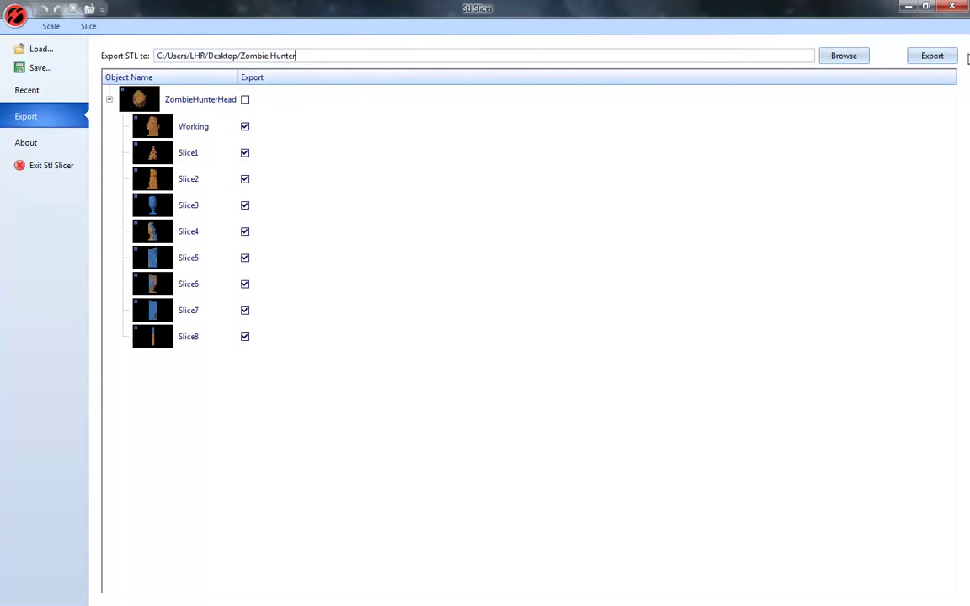
Export all nine pieces to Zombie Hunter, replacing all existing files.
click(936, 58)
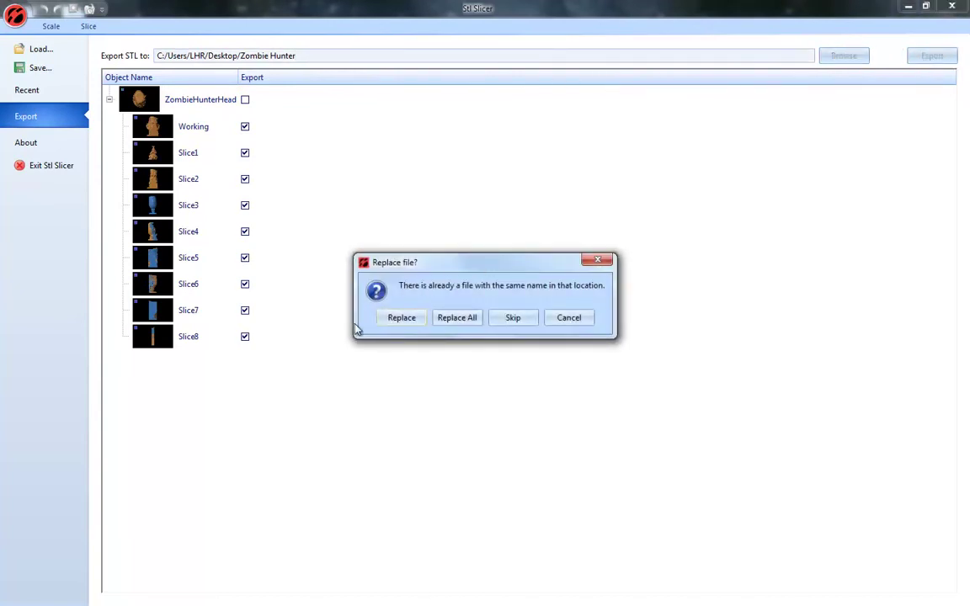
click(459, 318)
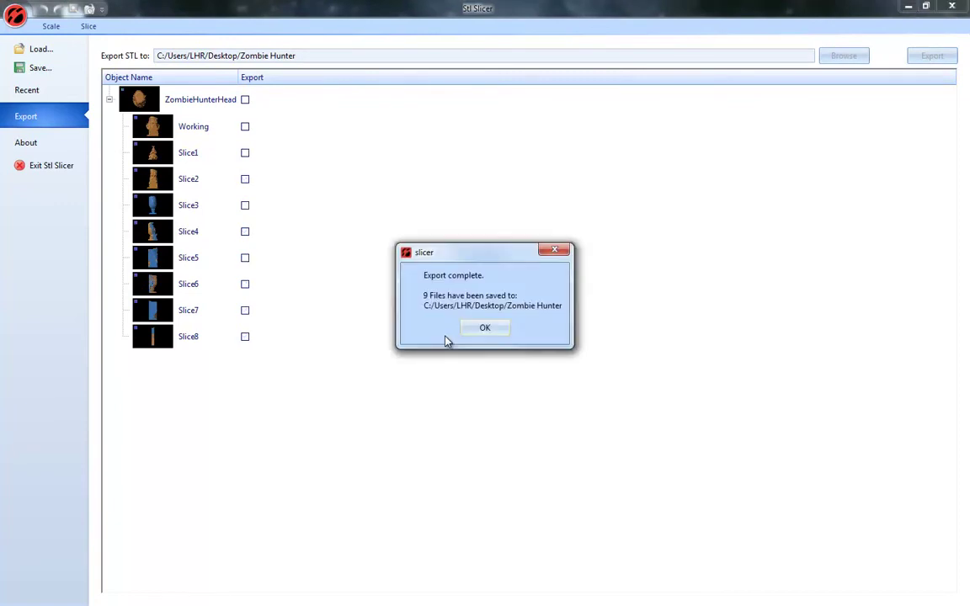